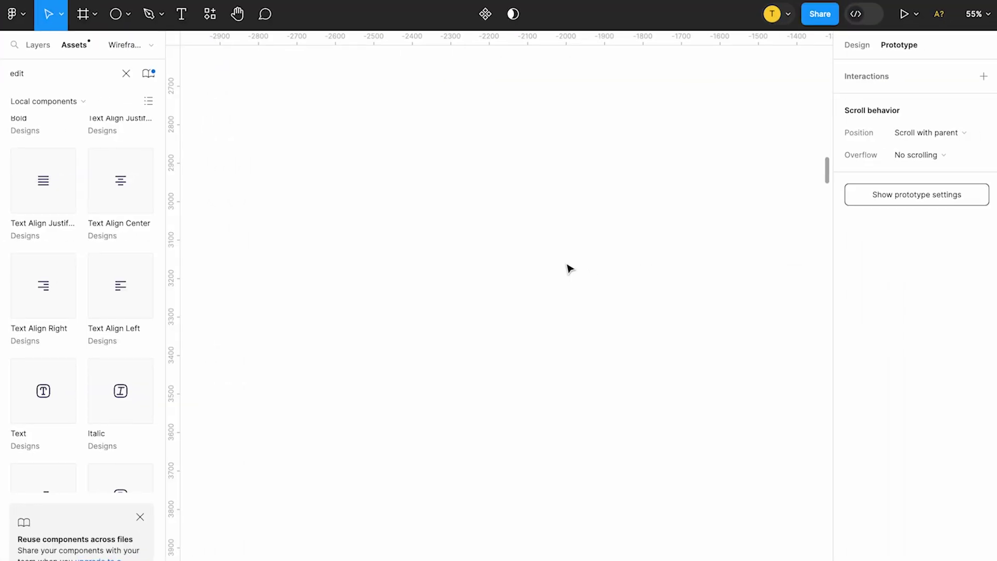
Draw a wide rectangle on the canvas with the Rectangle tool
left_click(94, 14)
left_click(128, 14)
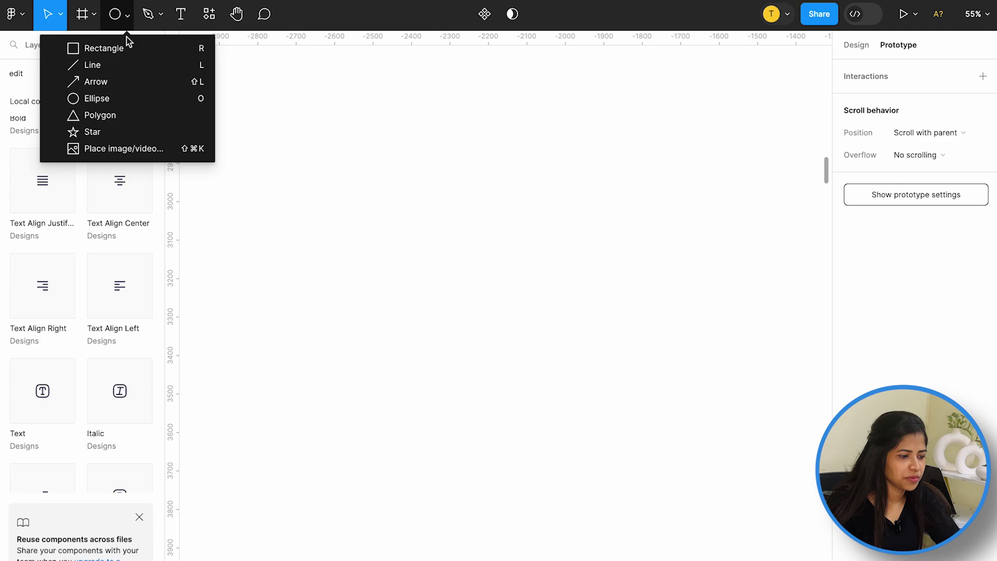
left_click(105, 47)
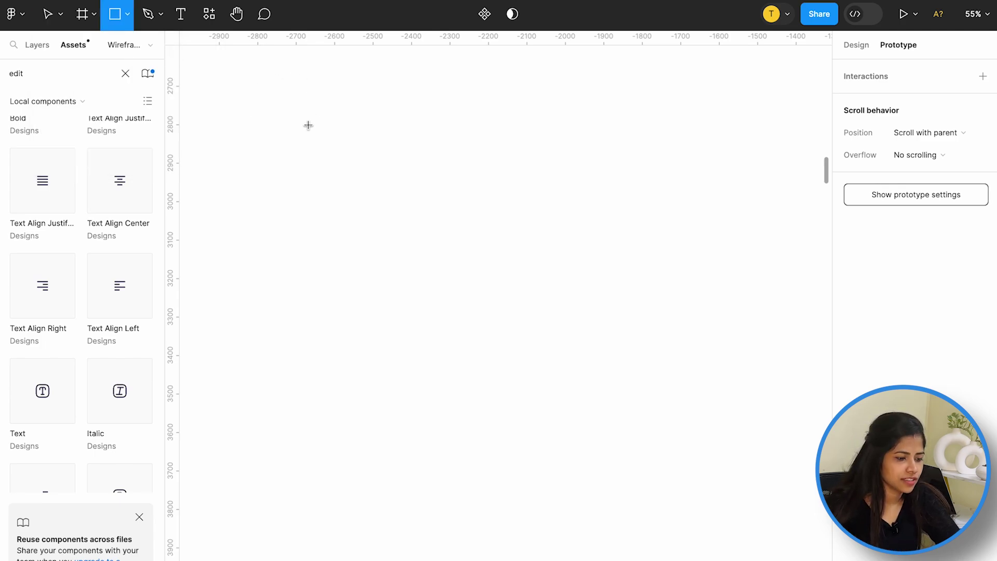
left_click_drag(273, 127, 523, 206)
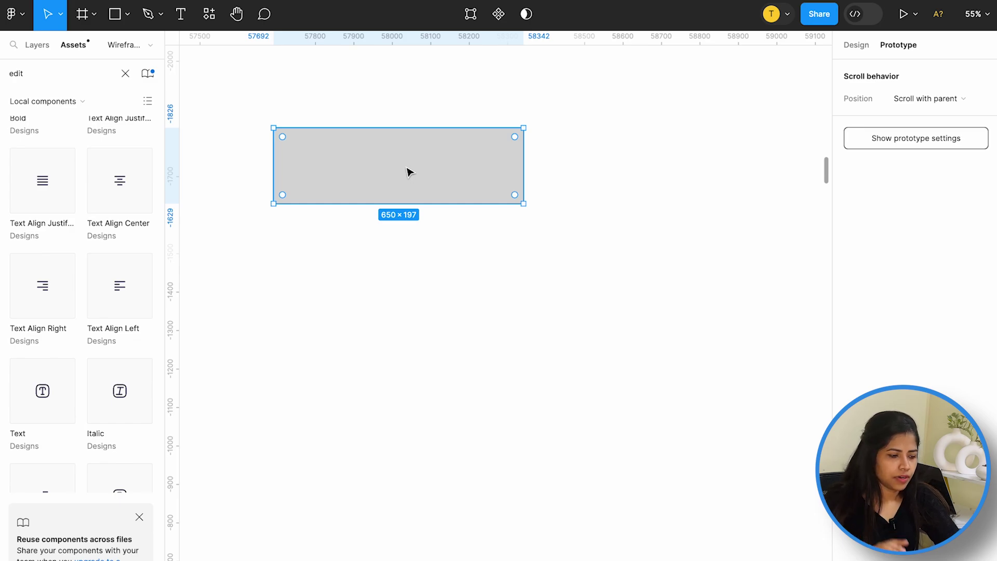
Give the rectangle a purple fill and a corner radius of 10
left_click(856, 45)
left_click(850, 261)
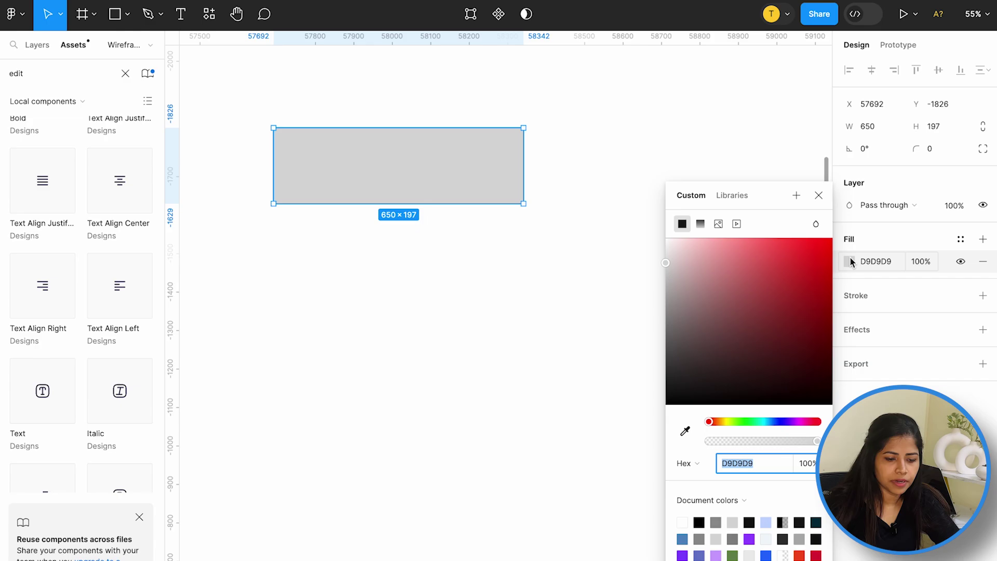
left_click_drag(788, 269, 833, 237)
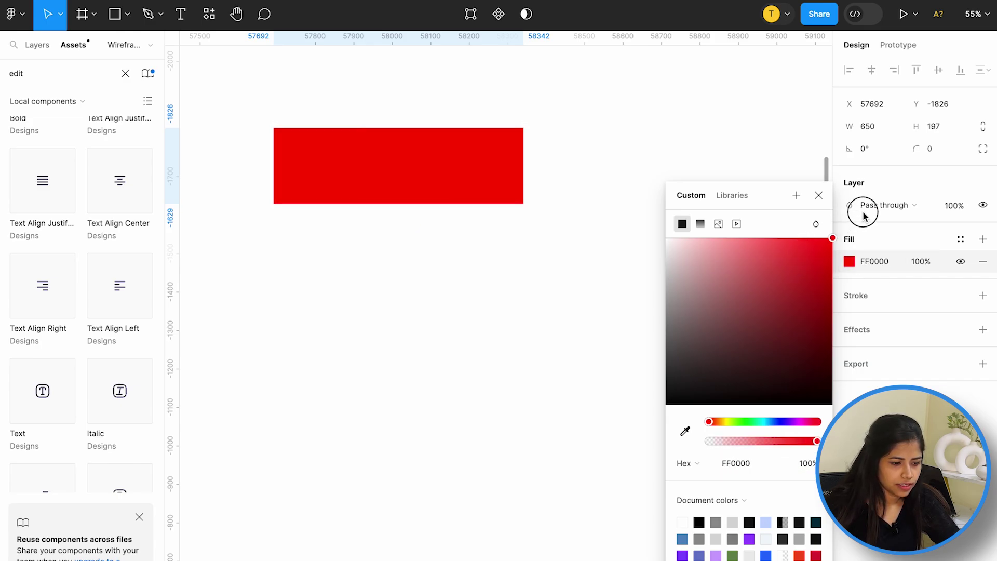
left_click(929, 149)
type("10")
key("Return")
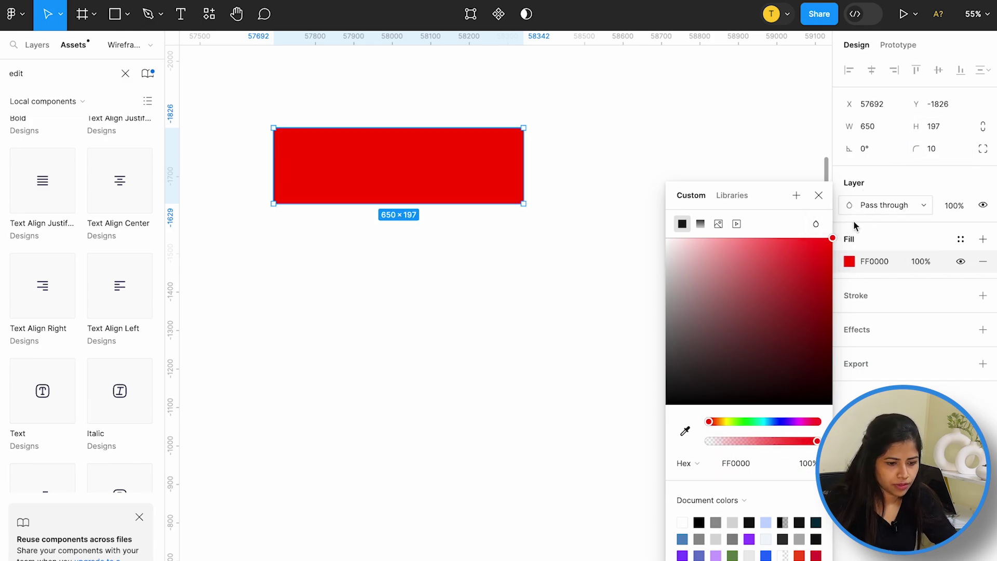
left_click(790, 421)
left_click(753, 276)
key("shift+1")
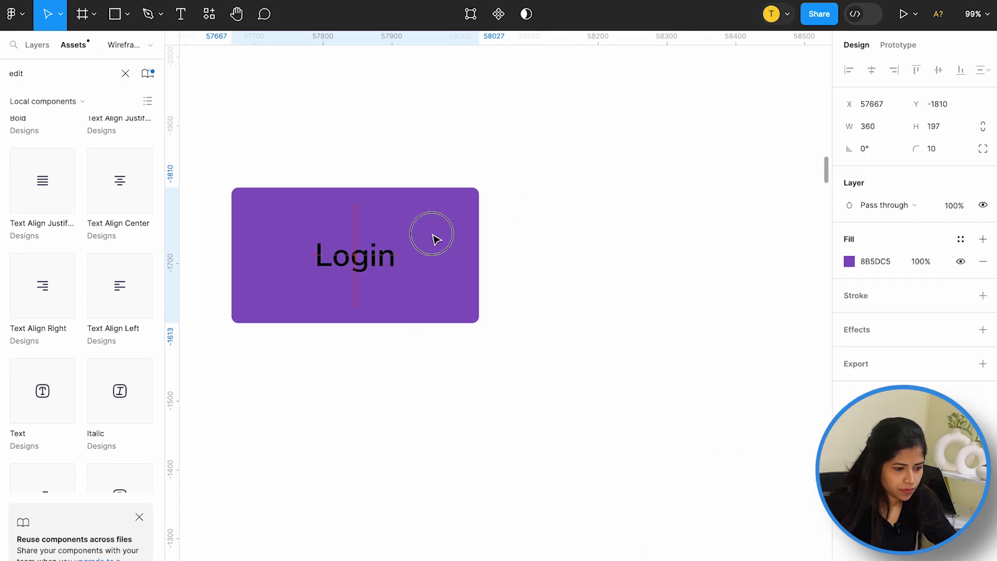
Select both the Login text and the purple rectangle through the Layers panel
left_click(492, 276)
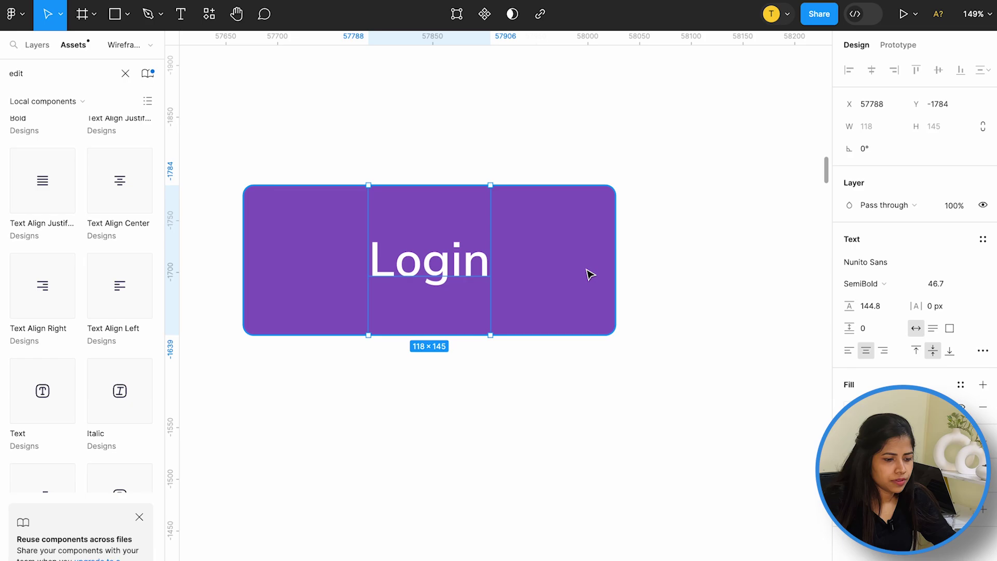
left_click(589, 274)
left_click(37, 45)
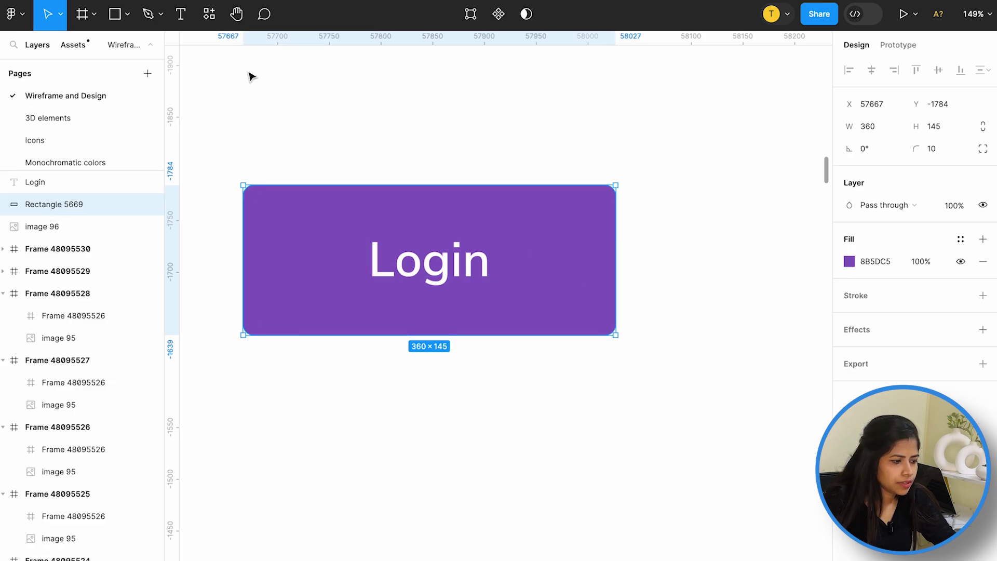
left_click(469, 248)
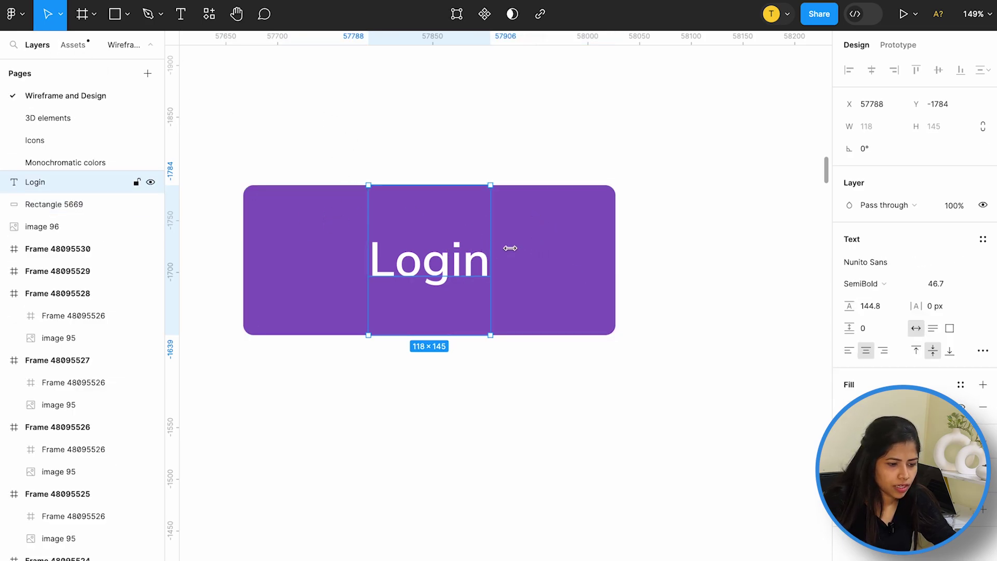
left_click(553, 264)
left_click(437, 261)
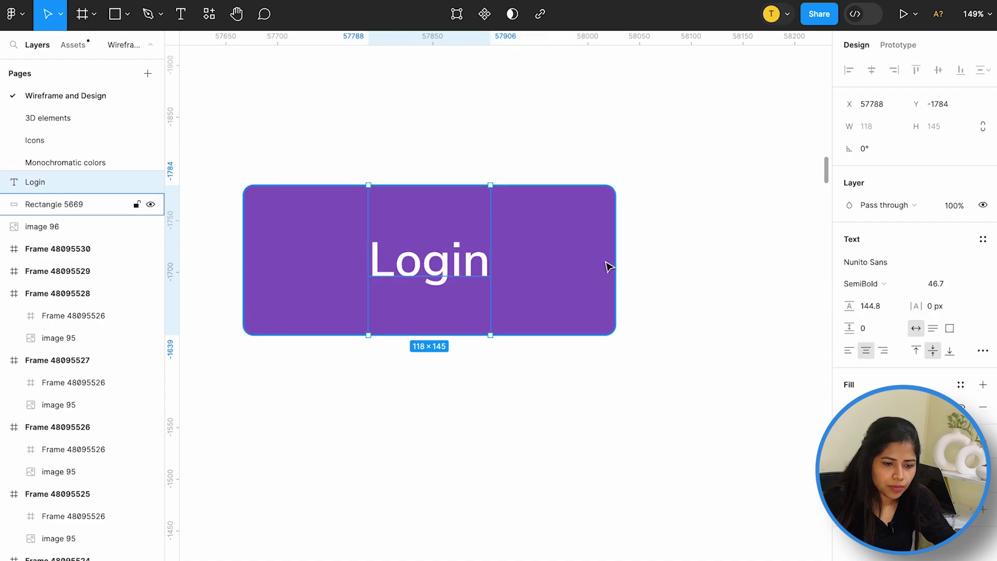
left_click(552, 260)
left_click(449, 277, "shift")
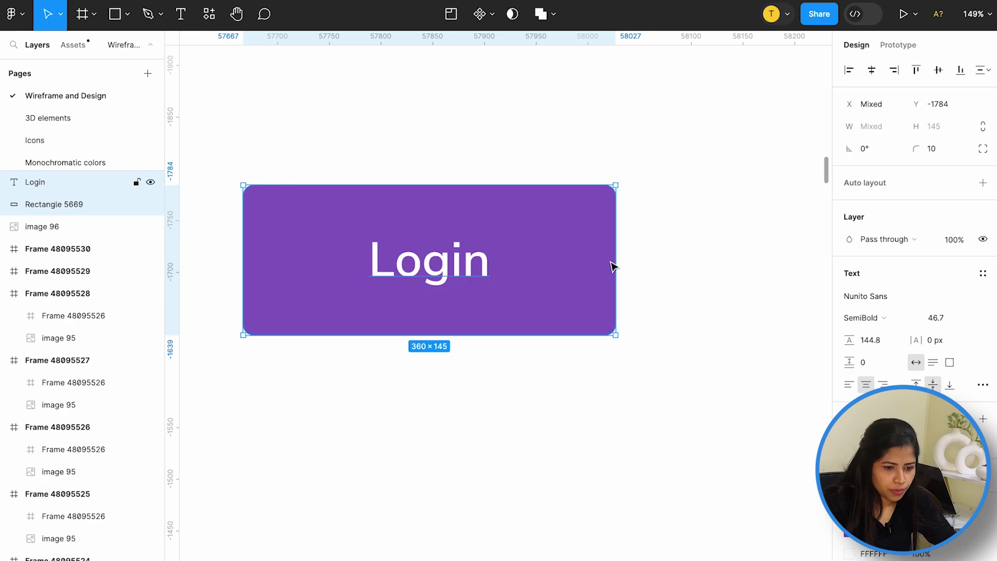
Wrap the Login text and rectangle in an auto-layout frame with 121 side padding
key("shift+a")
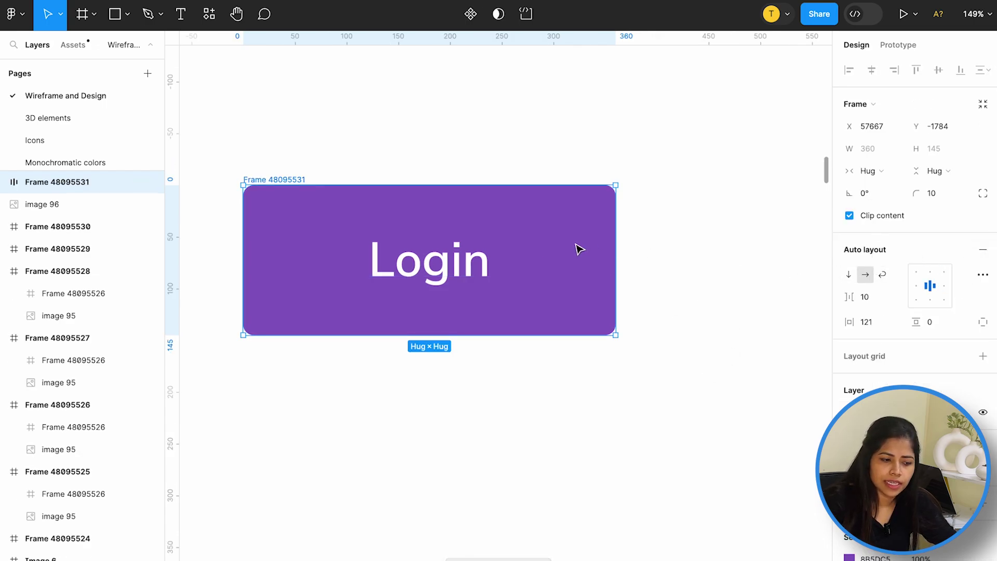
double_click(483, 258)
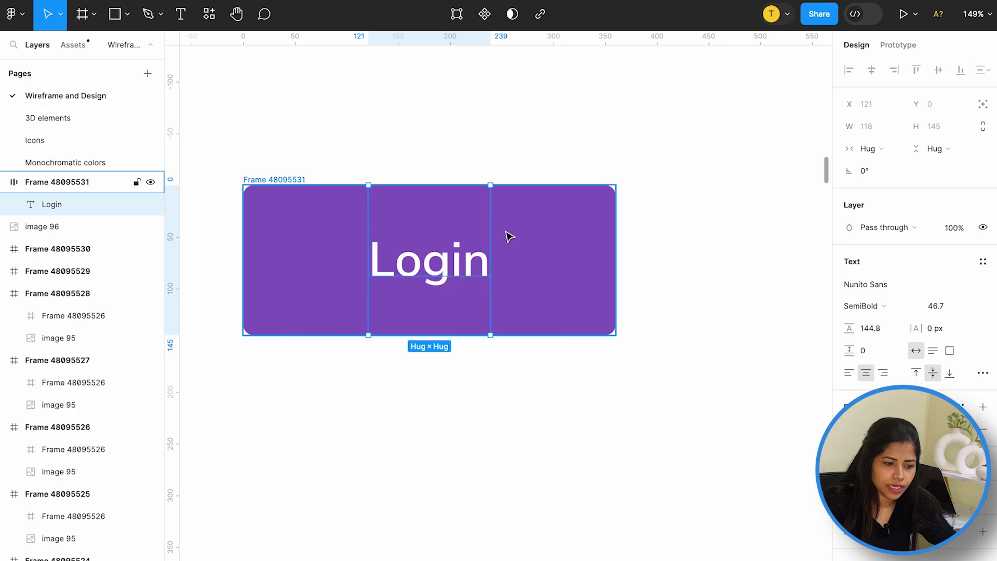
left_click(507, 236)
left_click(343, 237)
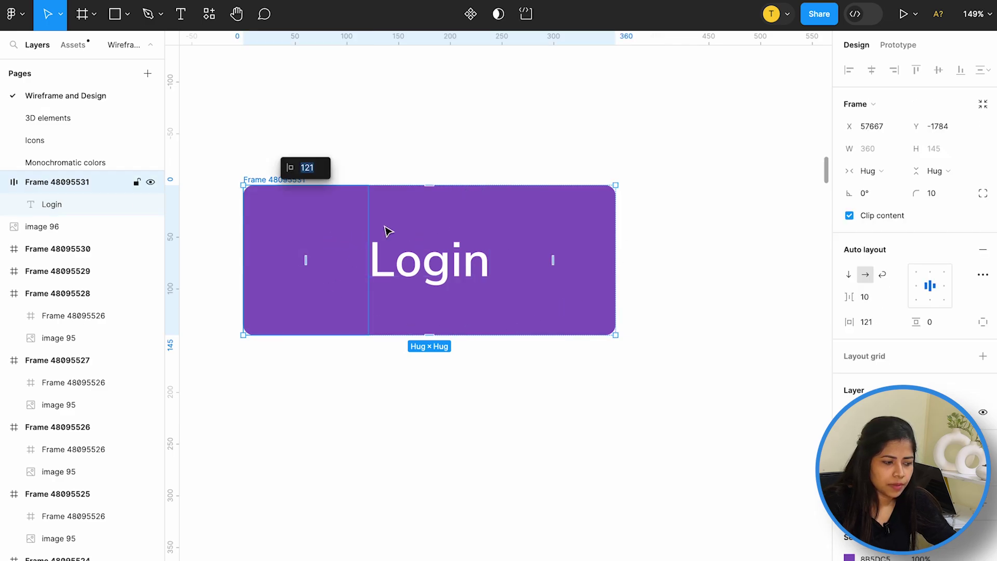
scroll(616, 263, "right", 5)
Draw a taller frame named Circle and place the 24×24 Edit 1 icon inside it
left_click(615, 262)
scroll(565, 255, "right", 8)
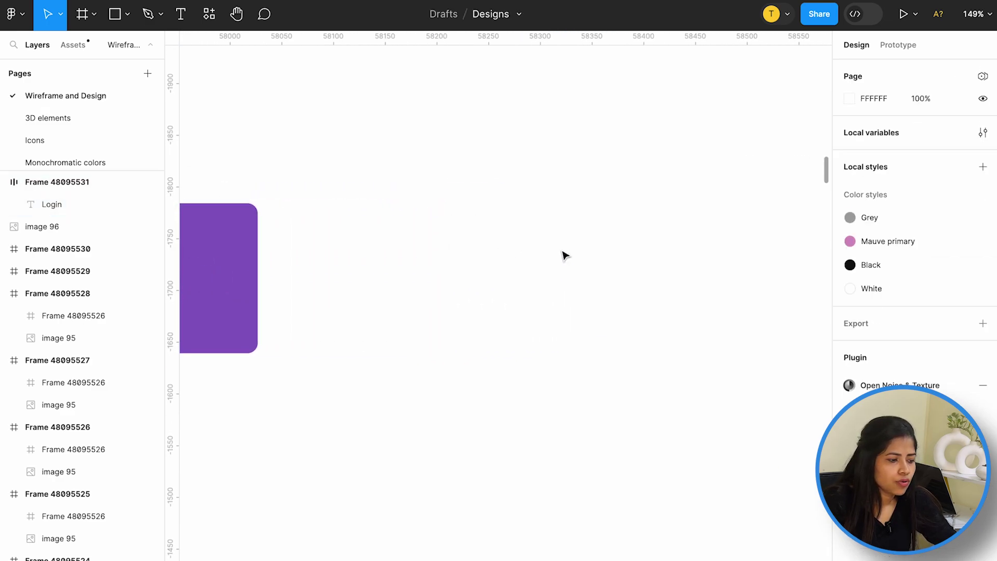
scroll(565, 254, "right", 5)
left_click(82, 13)
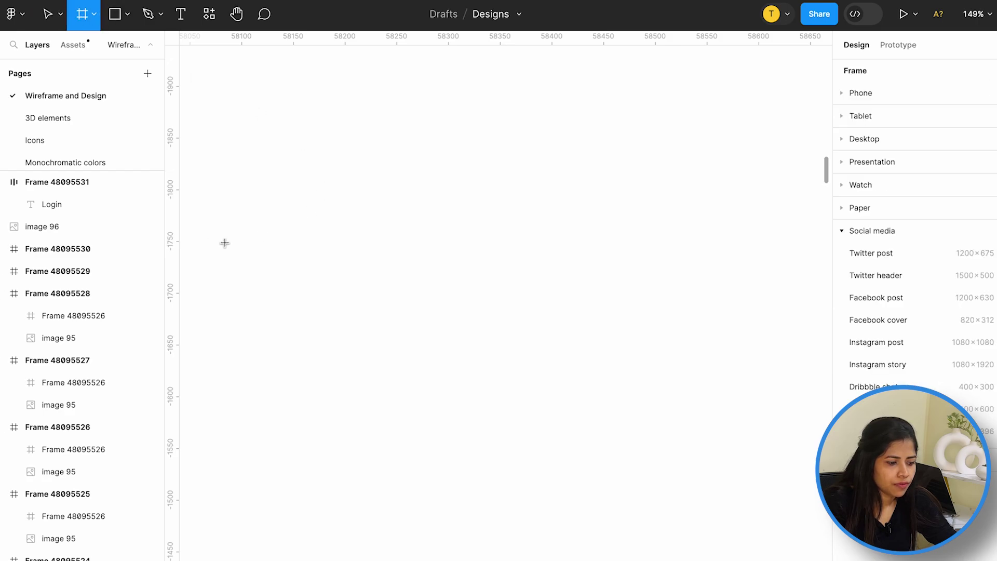
left_click_drag(242, 234, 518, 378)
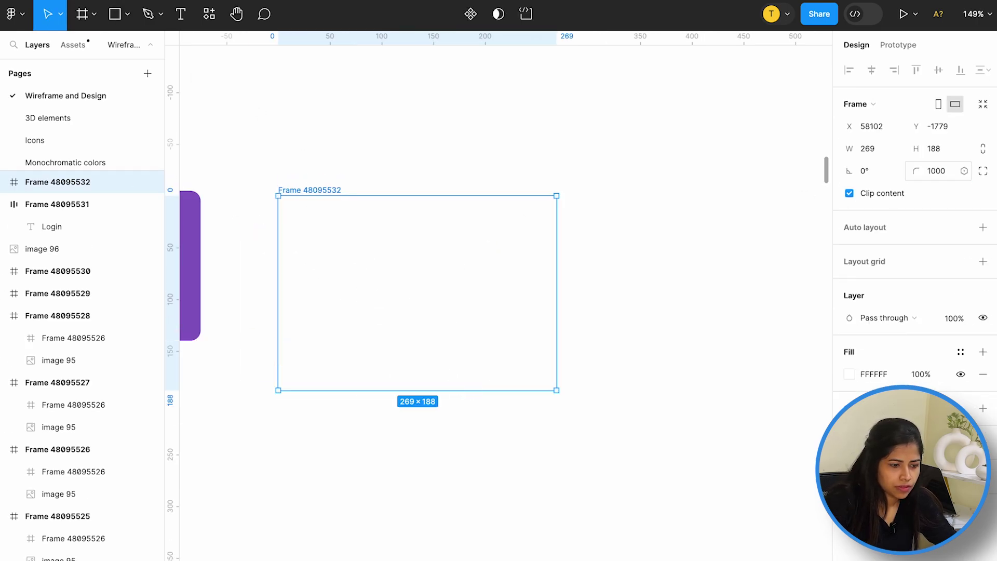
double_click(309, 189)
type("Circle")
key("Return")
left_click_drag(417, 390, 417, 467)
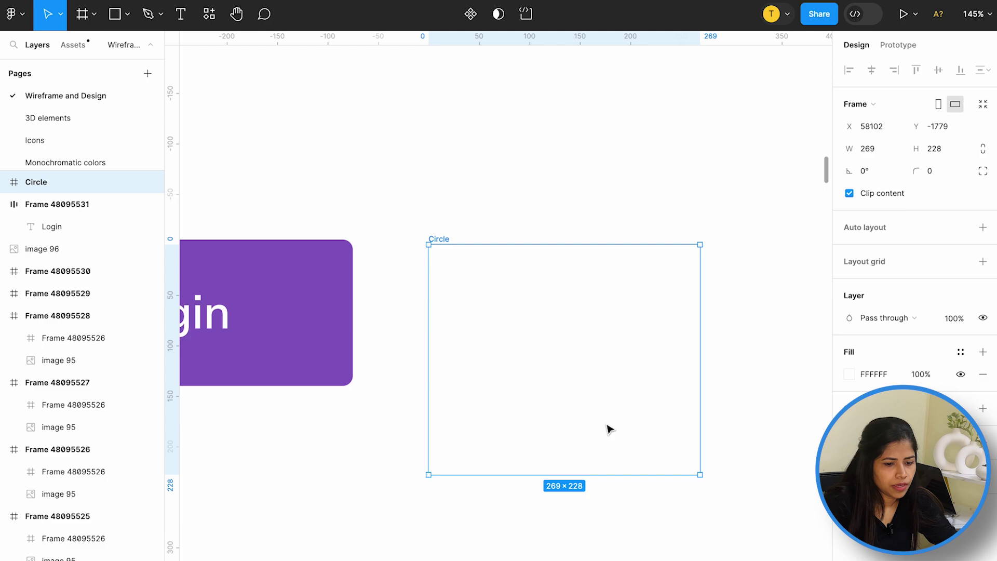
scroll(610, 428, "right", 3)
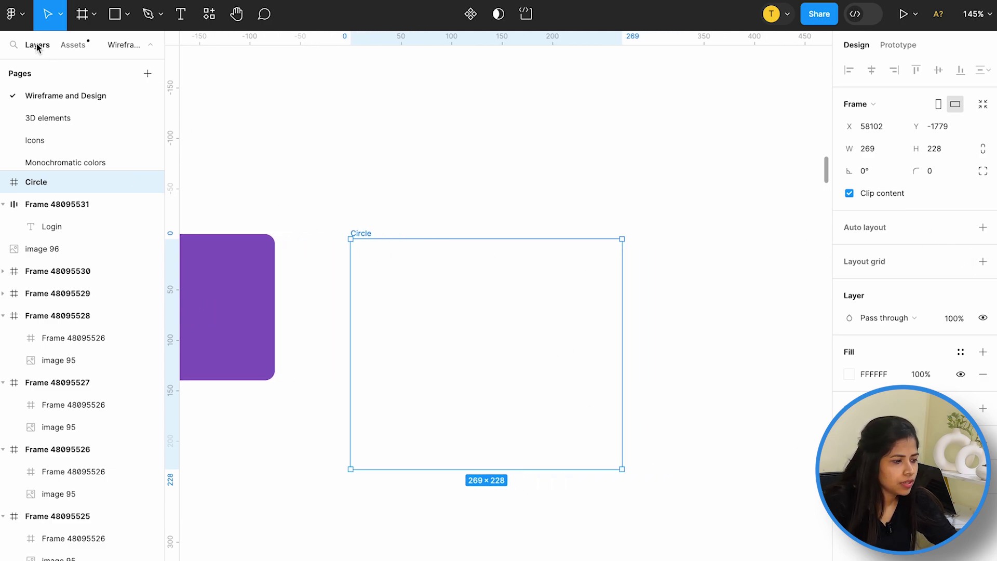
left_click(74, 45)
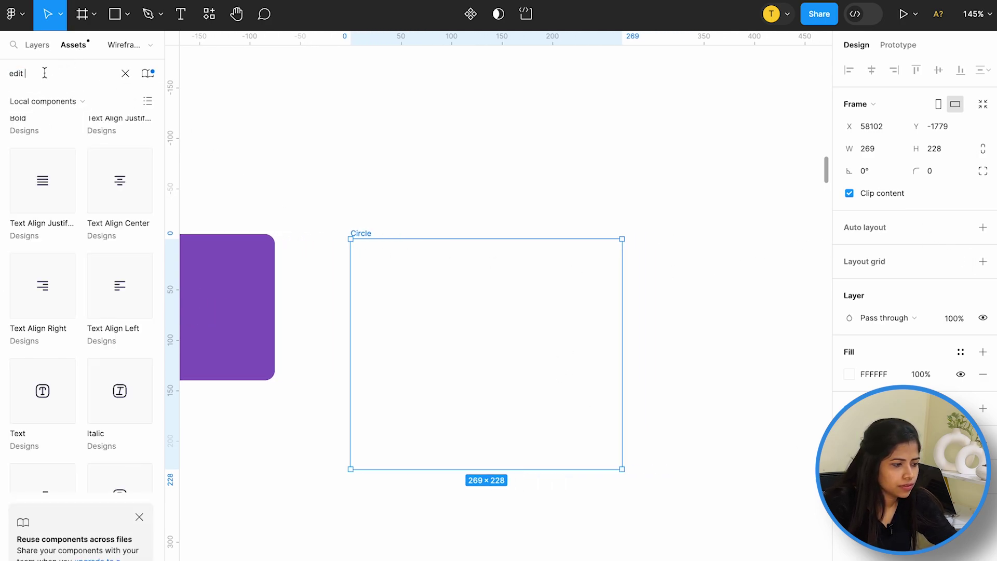
left_click_drag(43, 157, 478, 340)
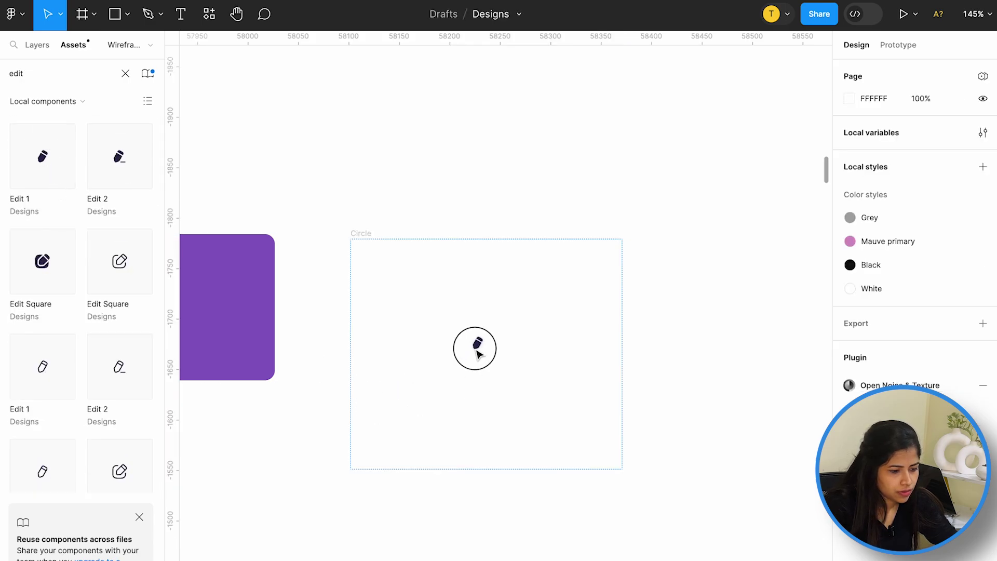
scroll(478, 341, "up", 3)
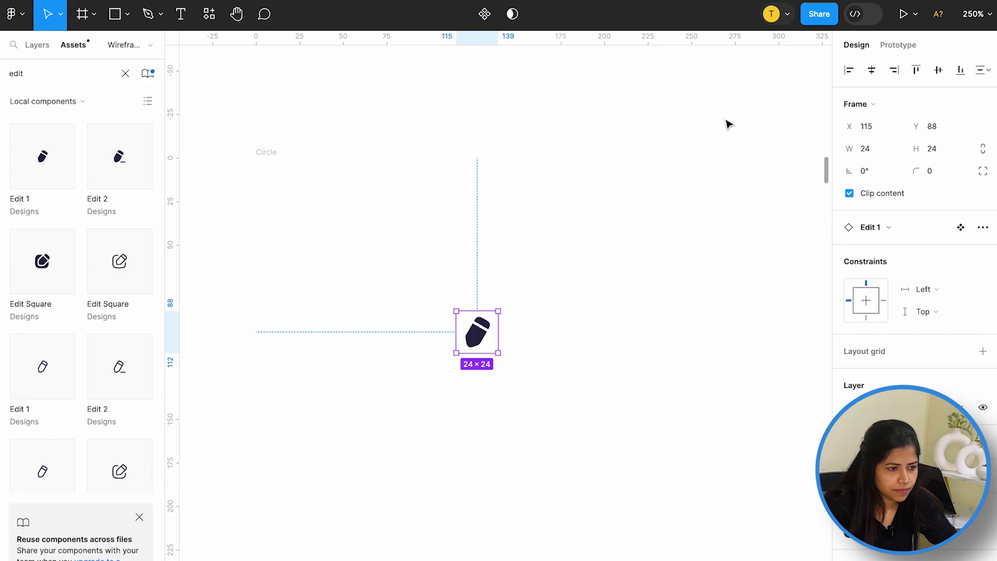
scroll(491, 381, "left", 2)
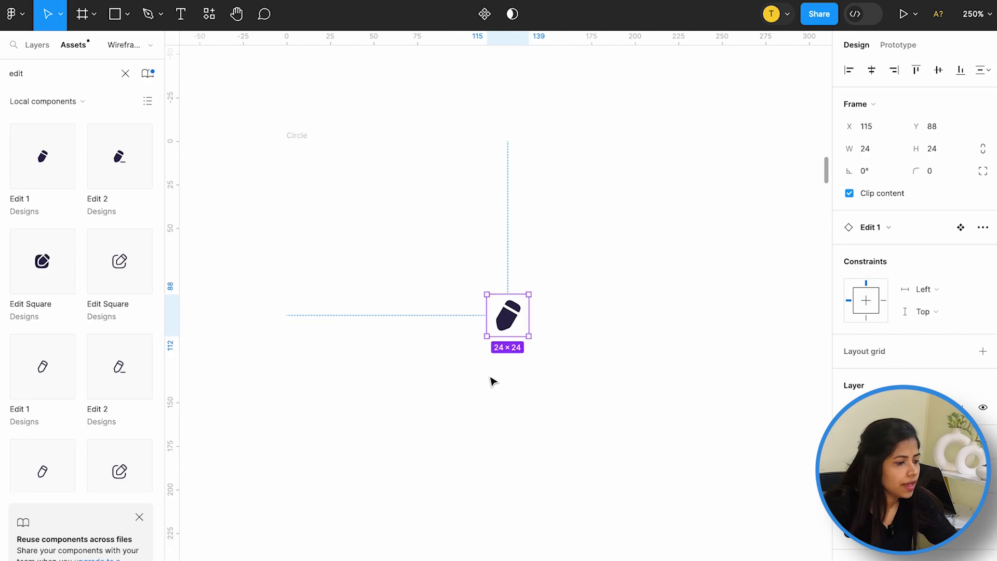
Draw a circle around the pencil icon, layered beneath it, and shift it up-right
left_click(127, 14)
left_click(121, 107)
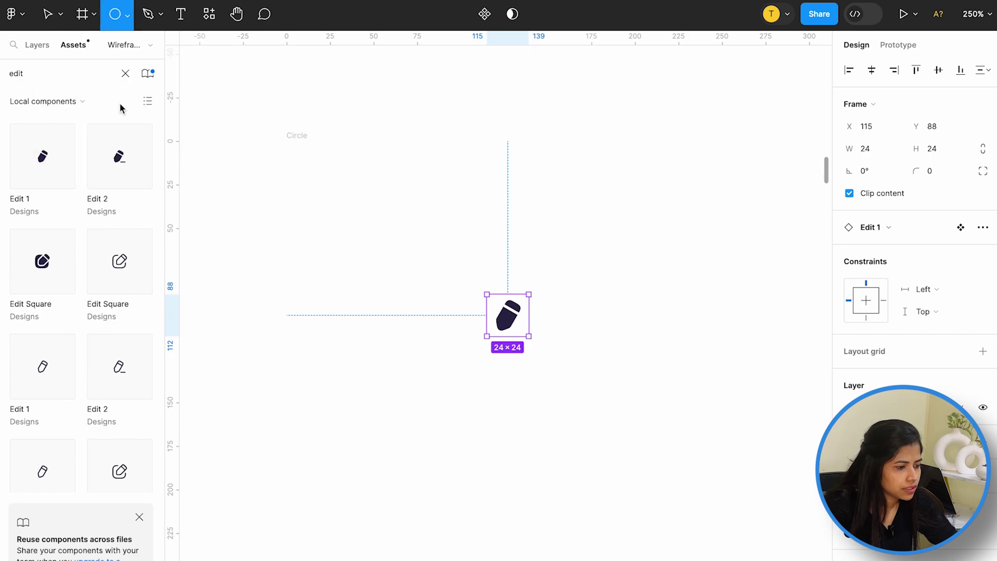
left_click_drag(391, 250, 566, 423)
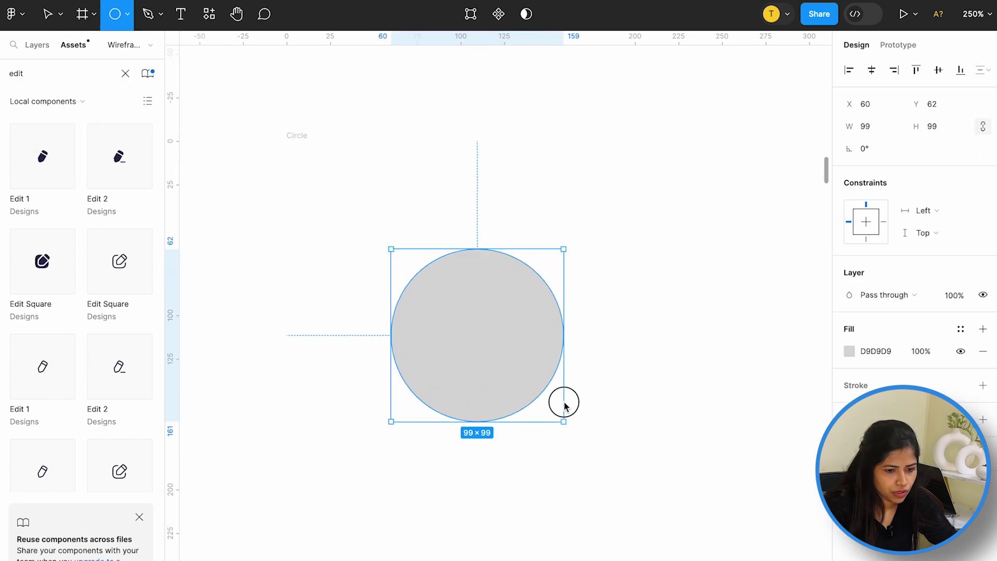
key("v")
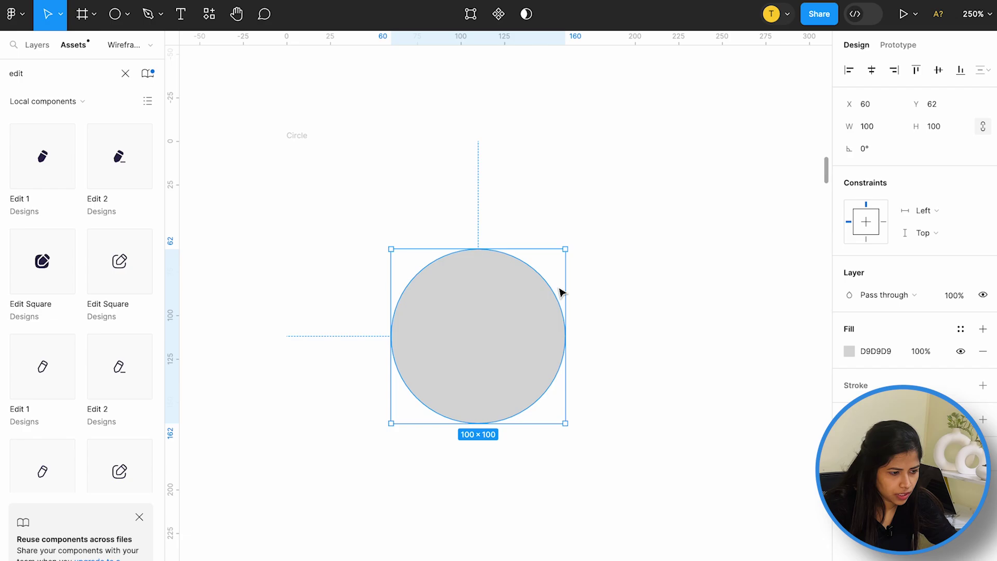
left_click_drag(491, 303, 499, 304)
left_click(38, 45)
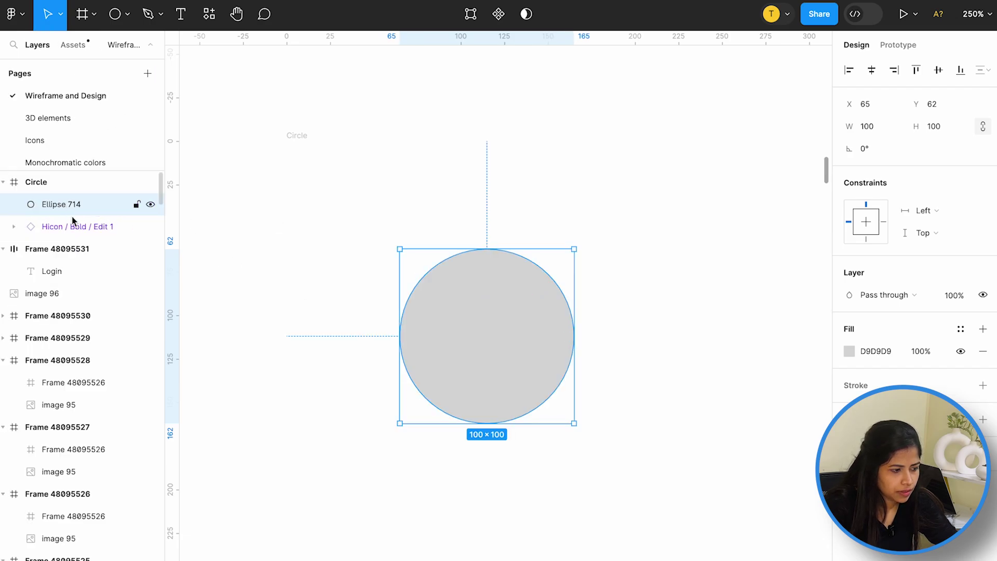
left_click_drag(70, 205, 70, 239)
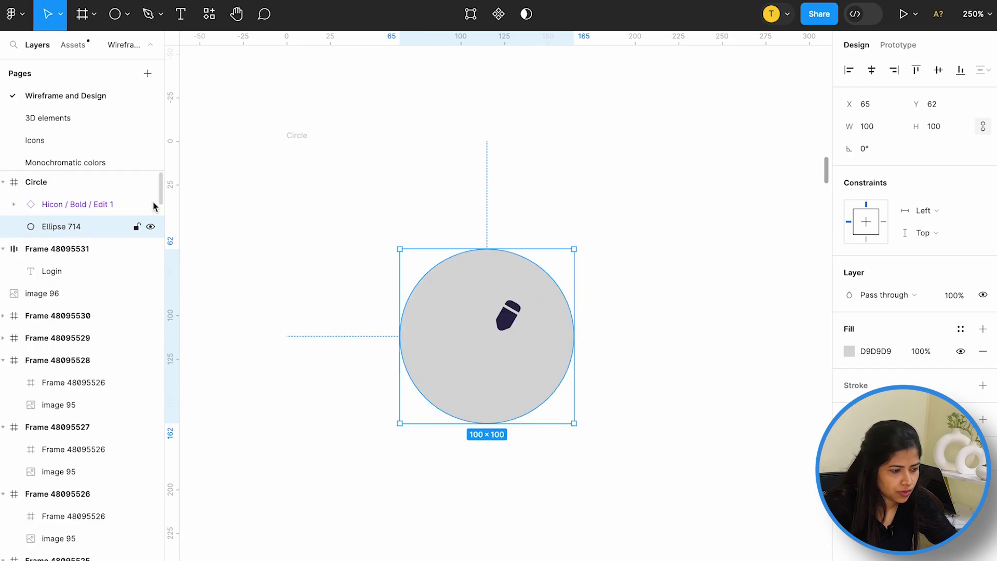
left_click_drag(519, 393, 534, 369)
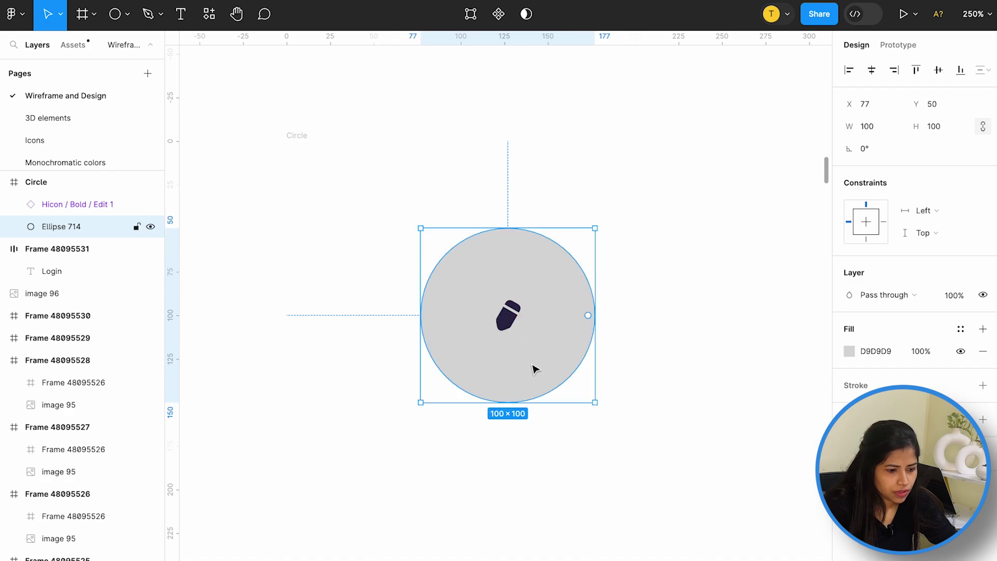
Fill the circle with yellow FFC702 and add a drop shadow
left_click(850, 351)
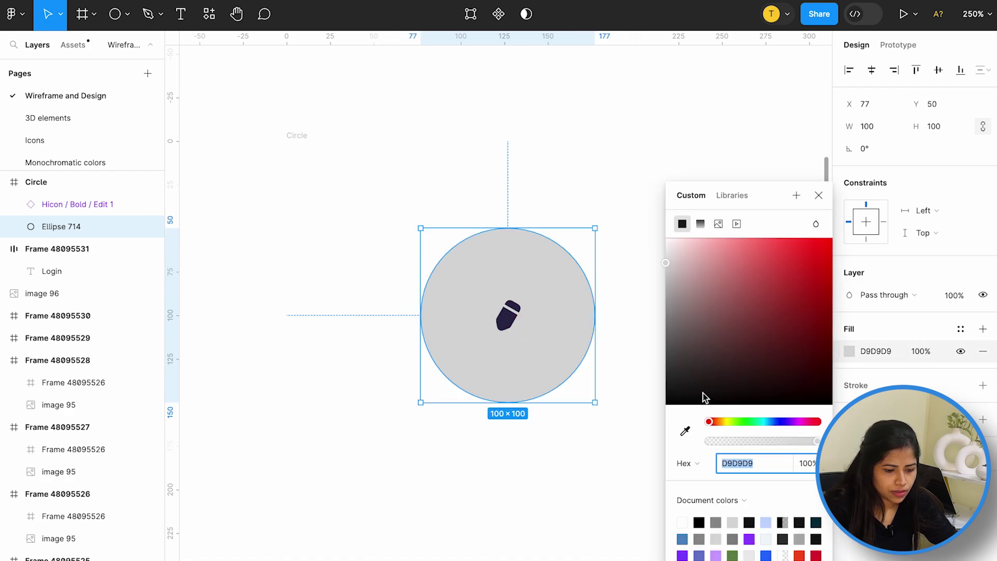
left_click(724, 422)
left_click_drag(701, 257, 831, 236)
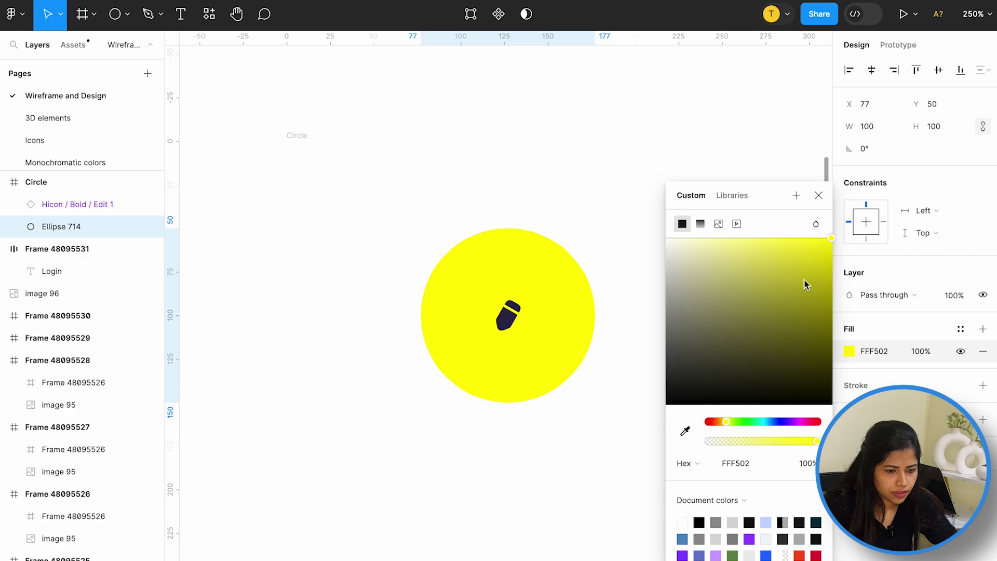
left_click_drag(727, 421, 723, 423)
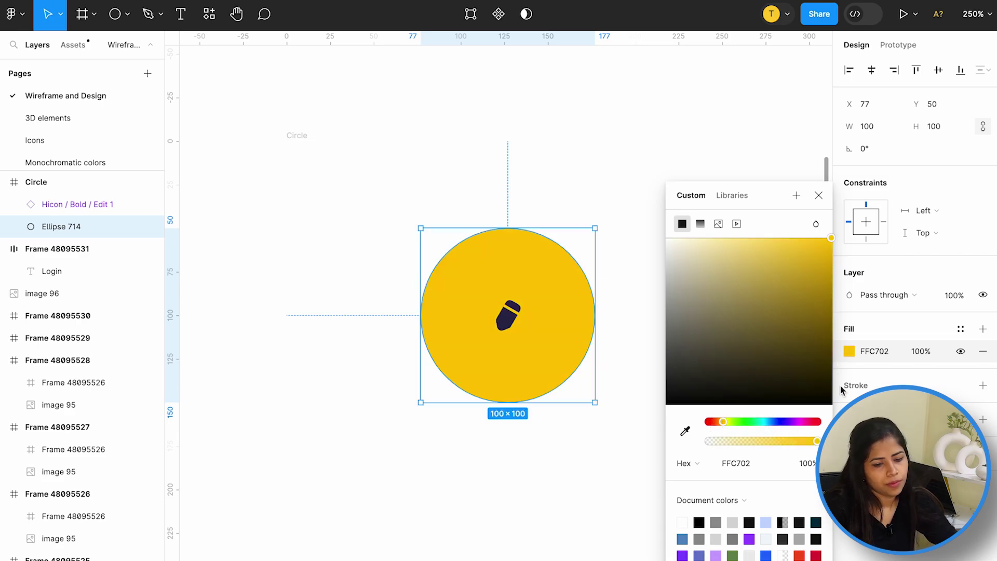
left_click(986, 423)
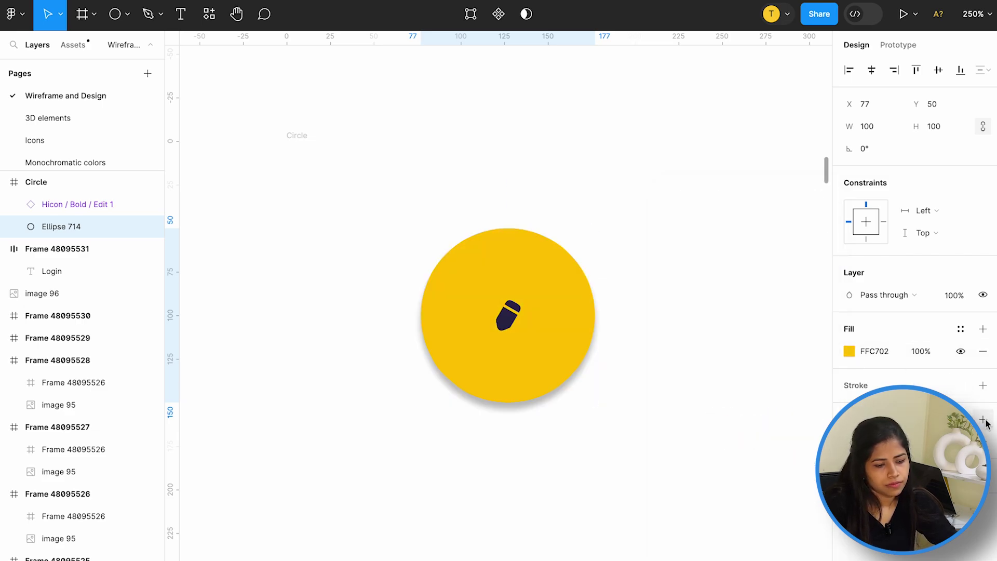
left_click(612, 367)
scroll(494, 361, "down", 3)
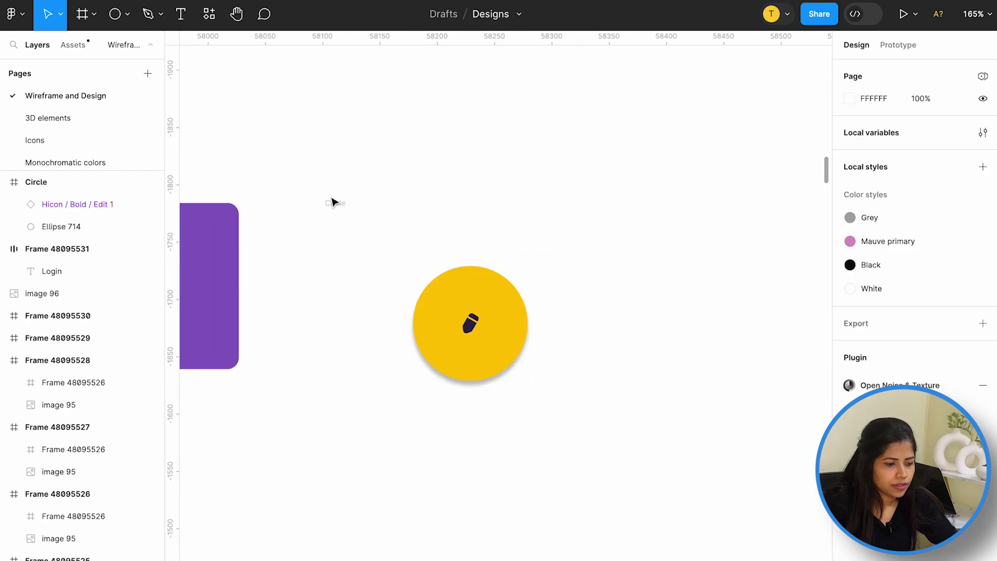
Set the icon and yellow circle constraints to Center/Center
left_click(334, 201)
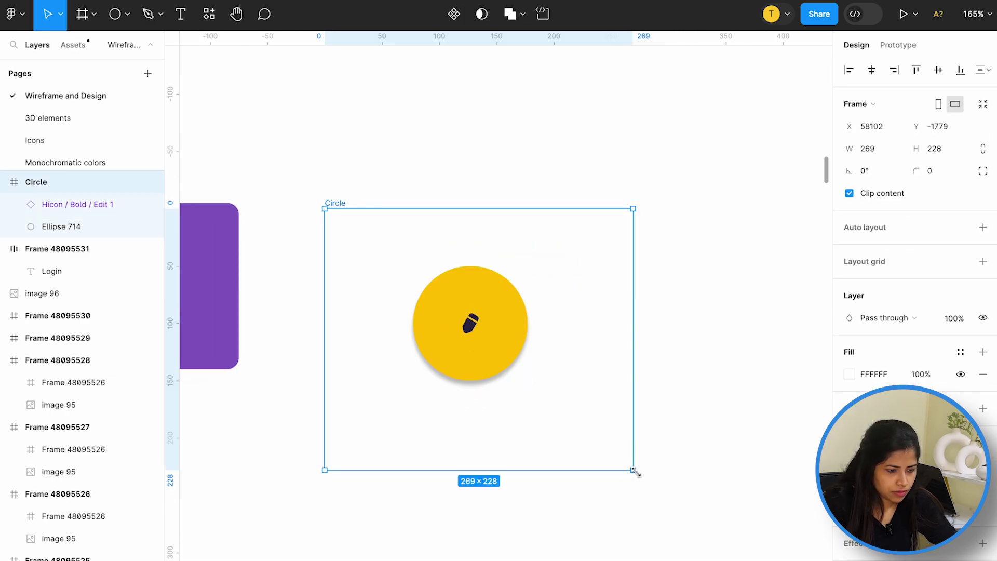
left_click(470, 323)
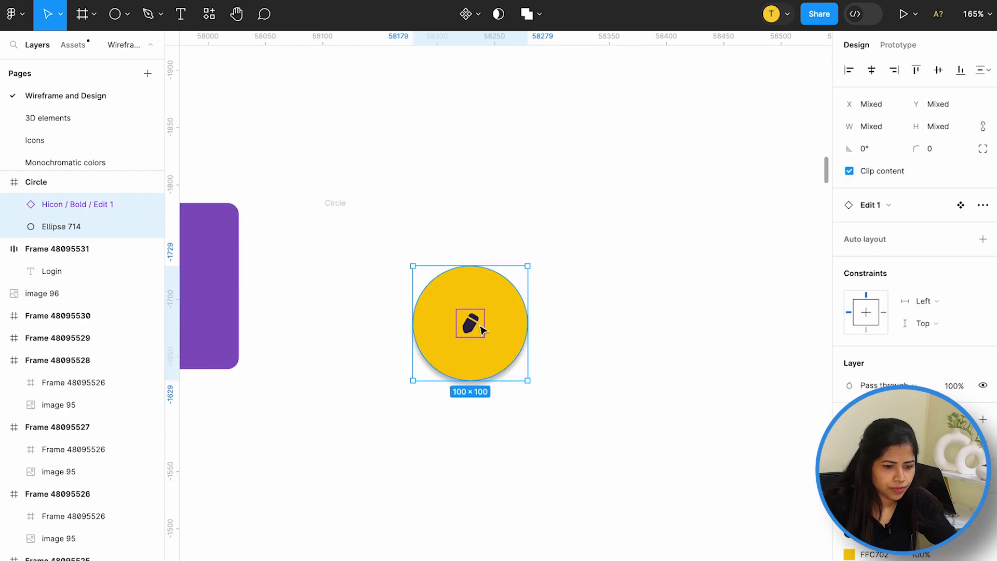
left_click(520, 328, "shift")
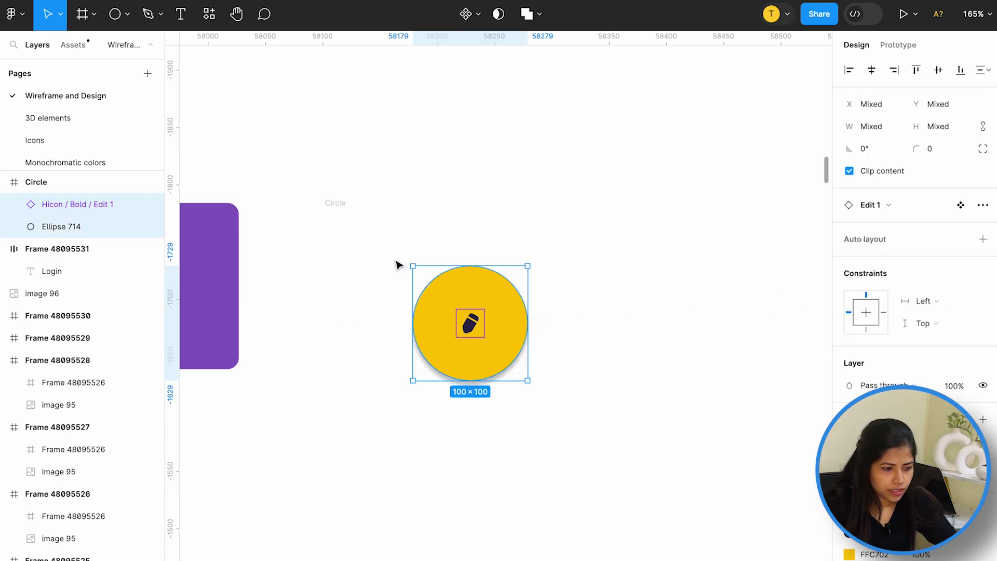
left_click(866, 312)
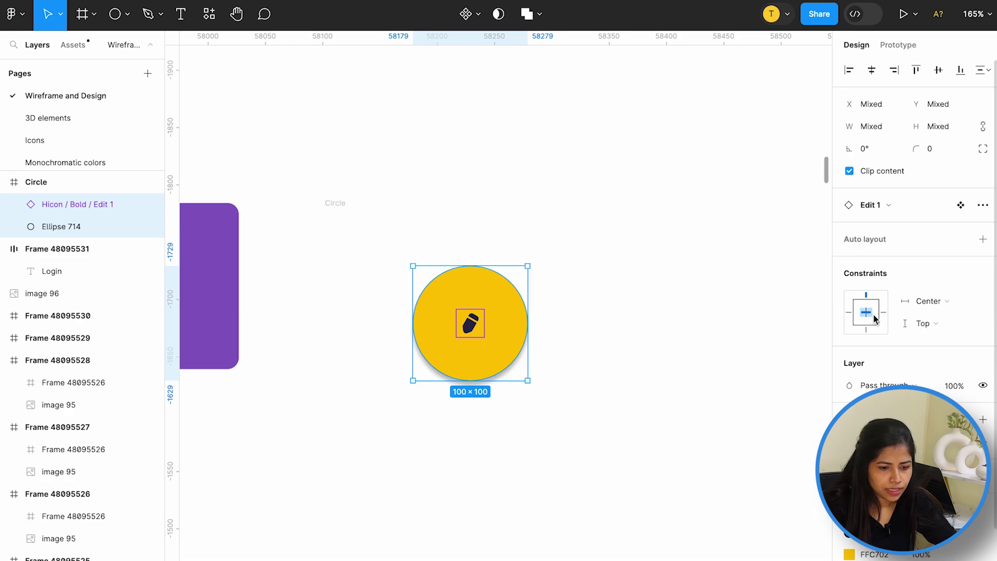
scroll(460, 203, "down", 3)
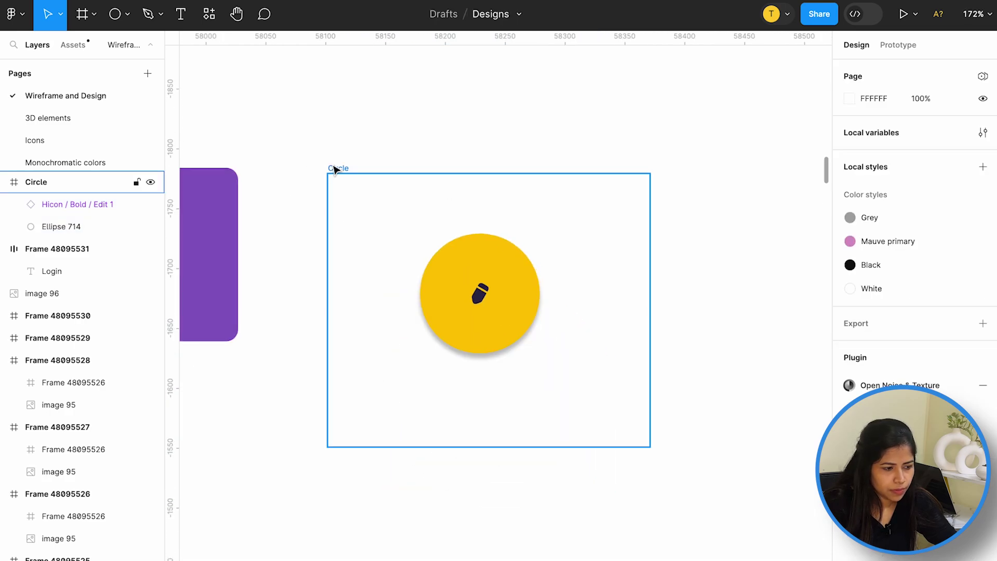
Change the Circle frame's background fill to light grey E3E3E3
left_click(337, 168)
left_click(851, 375)
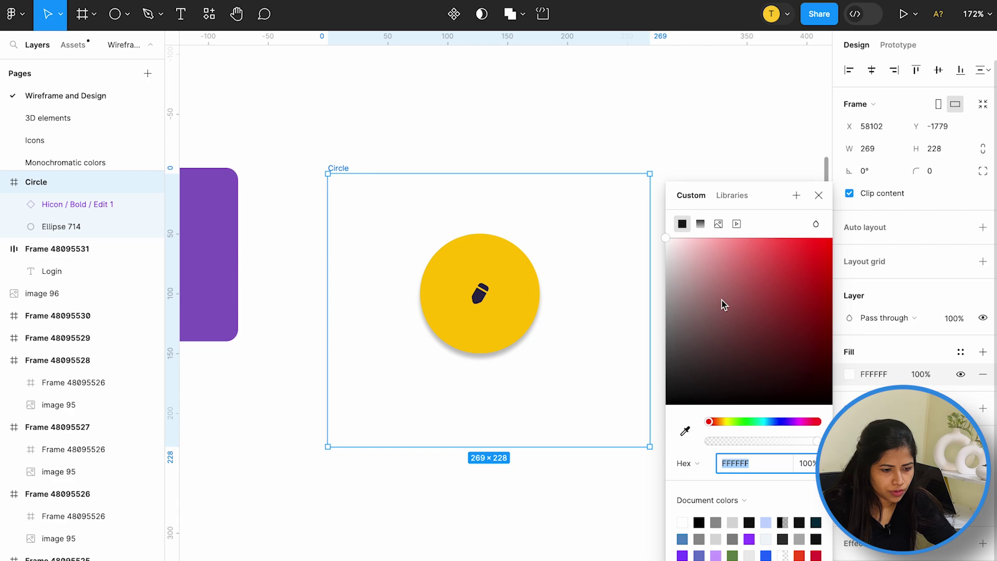
left_click_drag(684, 264, 660, 263)
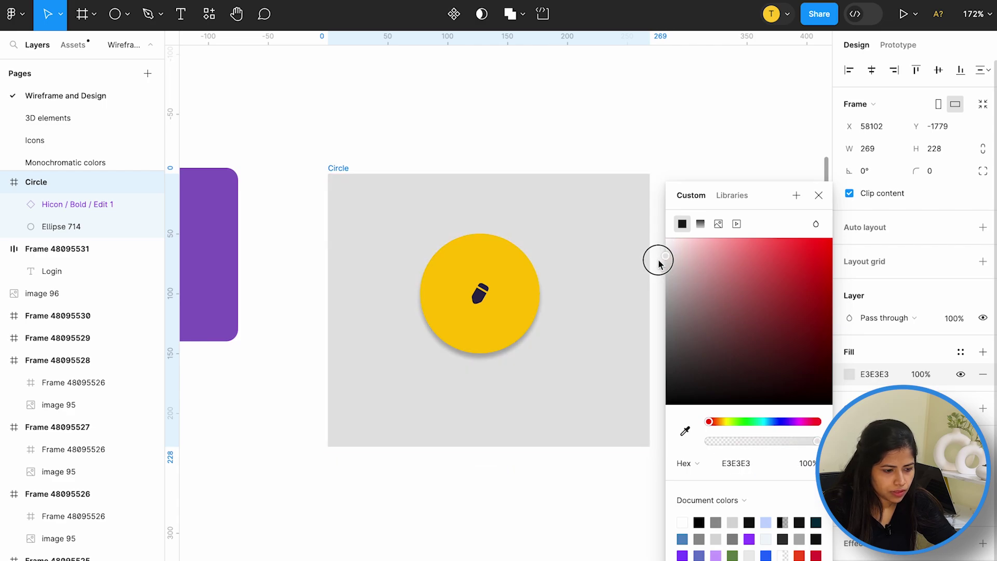
left_click(460, 296)
left_click(479, 288)
double_click(468, 285)
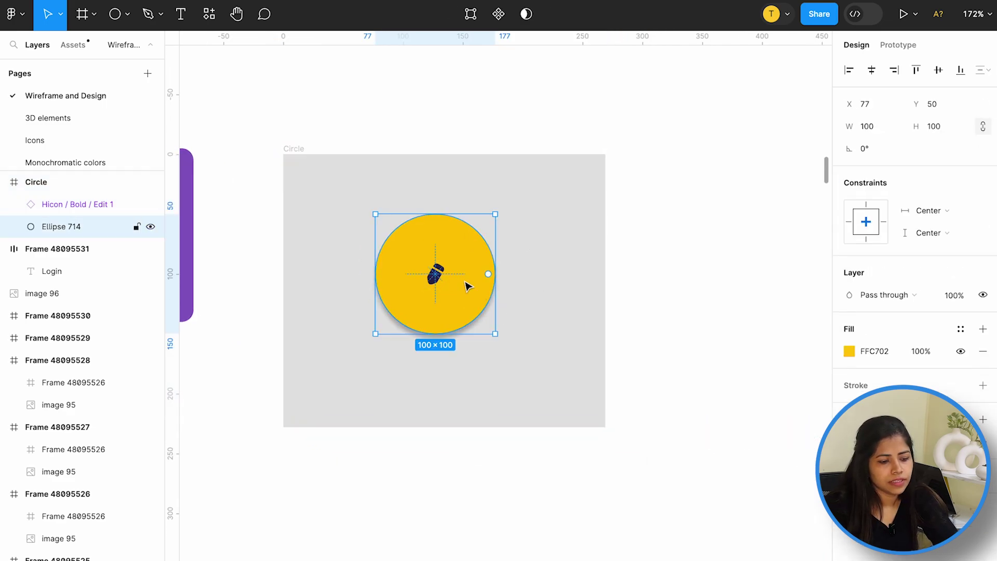
key("Tab")
key("Tab")
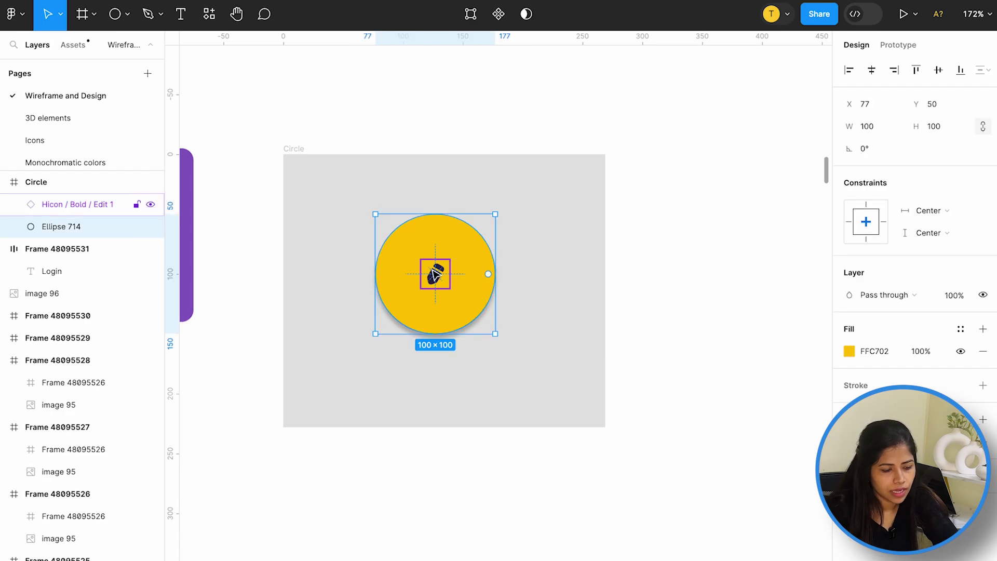
scroll(441, 271, "up", 3)
left_click(477, 282)
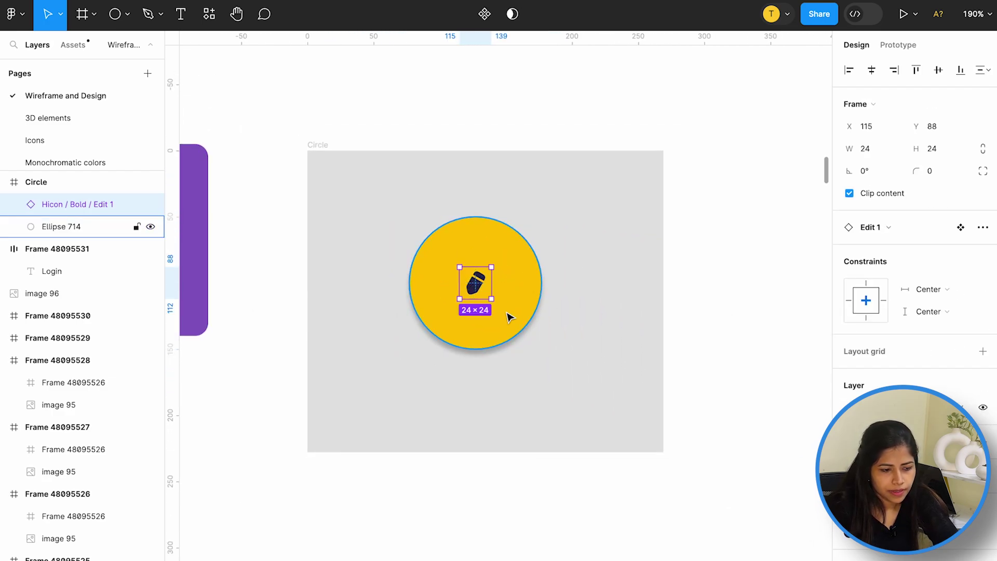
key("Escape")
Resize the Circle frame to test how the button is pinned
left_click(318, 144)
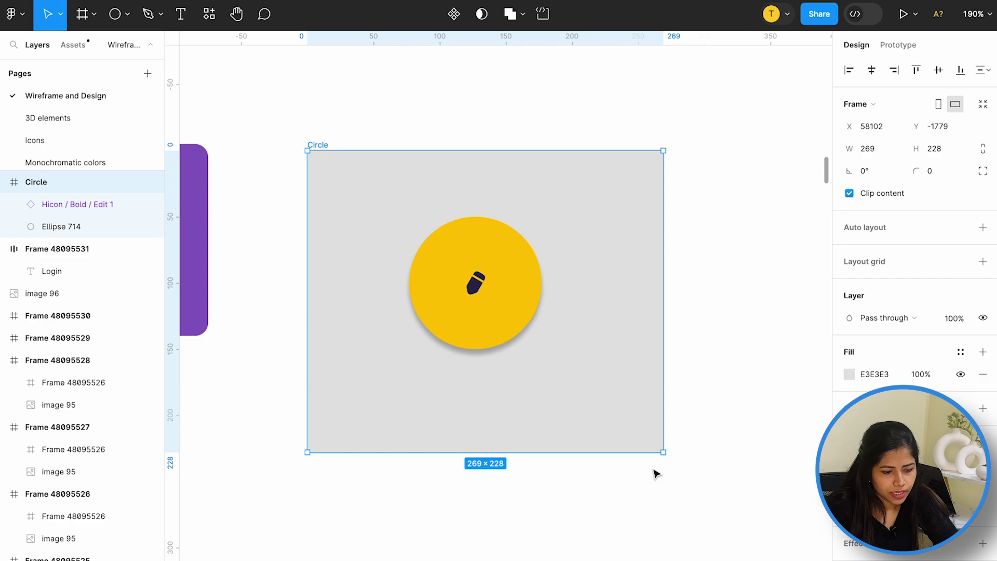
mouse_move(664, 453)
left_mouse_down()
mouse_move(708, 498)
mouse_move(634, 416)
left_mouse_up()
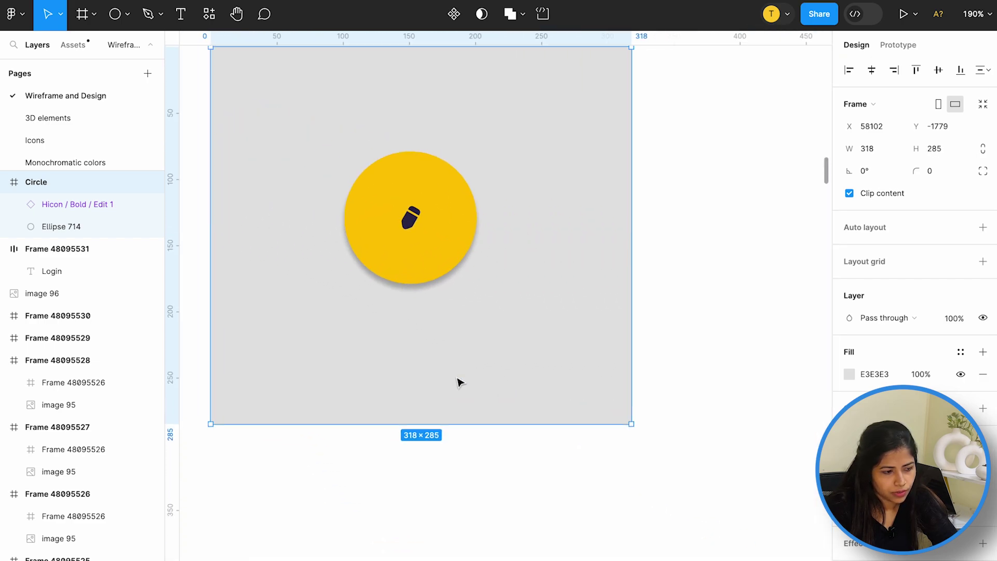
scroll(530, 289, "down", 3)
key("Escape")
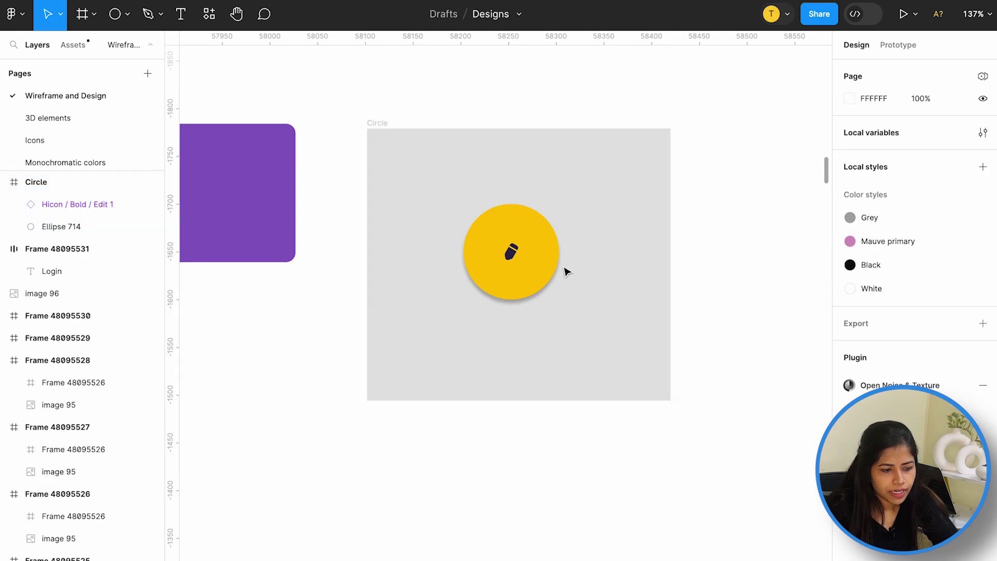
Pin the yellow button to bottom and left, then enlarge the frame to 724×705
left_click(512, 251, "ctrl")
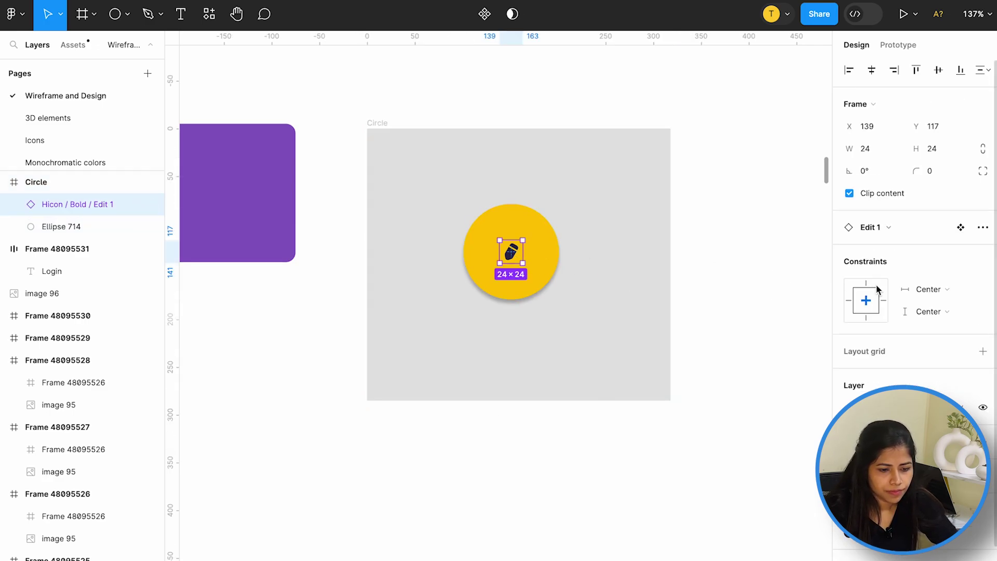
left_click(543, 259, "shift")
left_click(866, 294)
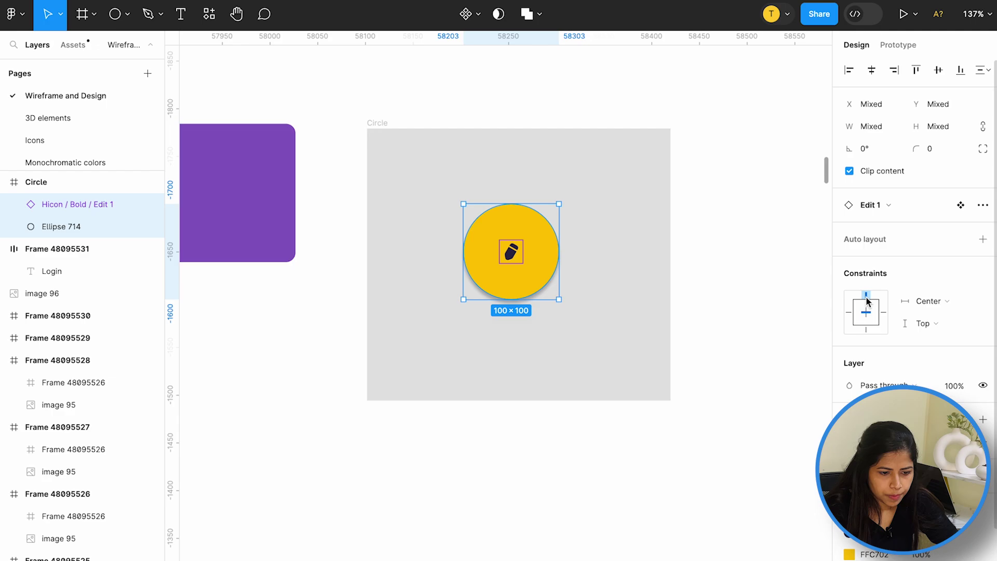
left_click(941, 304)
left_click(935, 246)
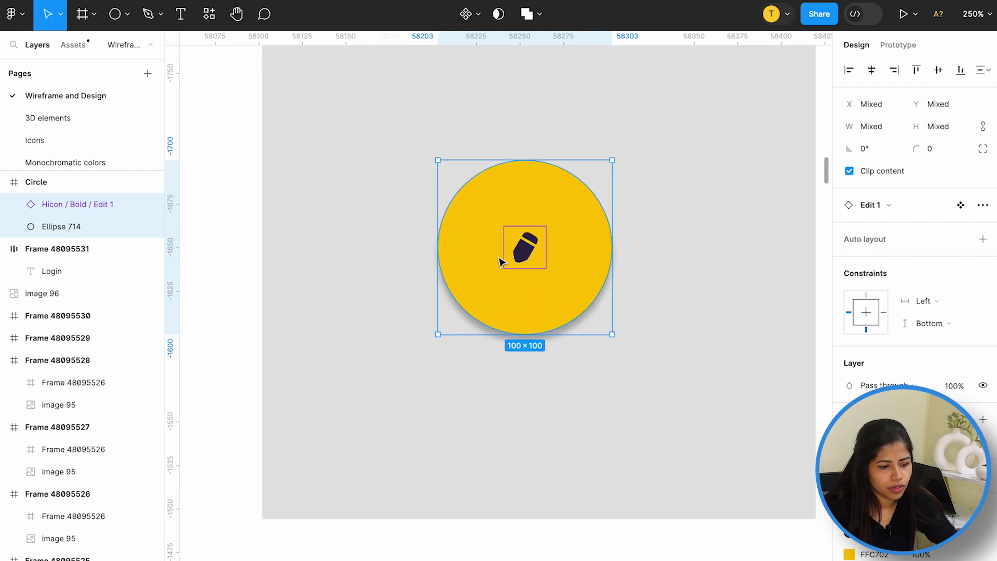
scroll(497, 263, "up", 5, "ctrl")
scroll(507, 257, "down", 2)
key("Escape")
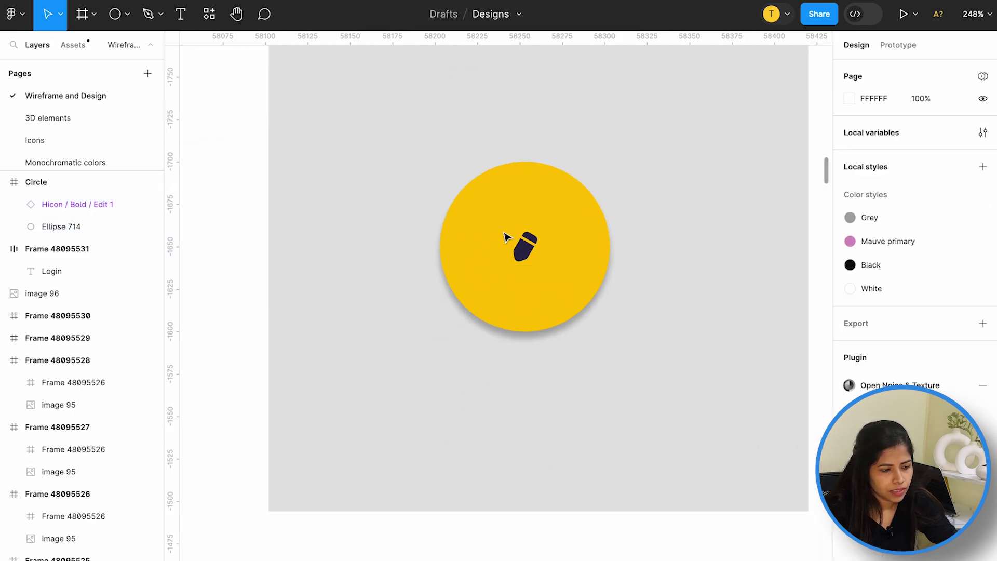
scroll(508, 238, "down", 4, "ctrl")
left_click(393, 122)
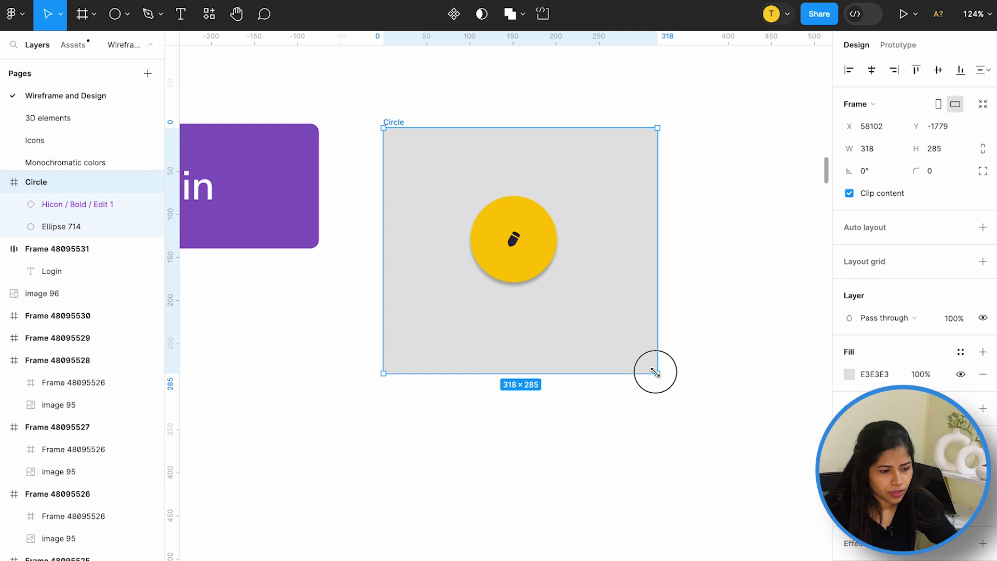
left_click_drag(655, 371, 810, 546)
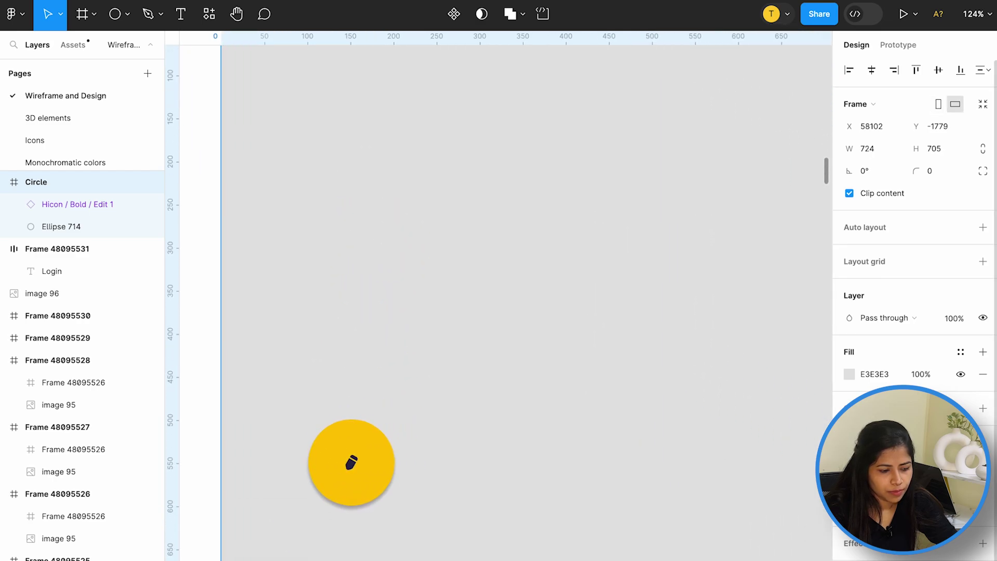
scroll(652, 342, "down", 5, "ctrl")
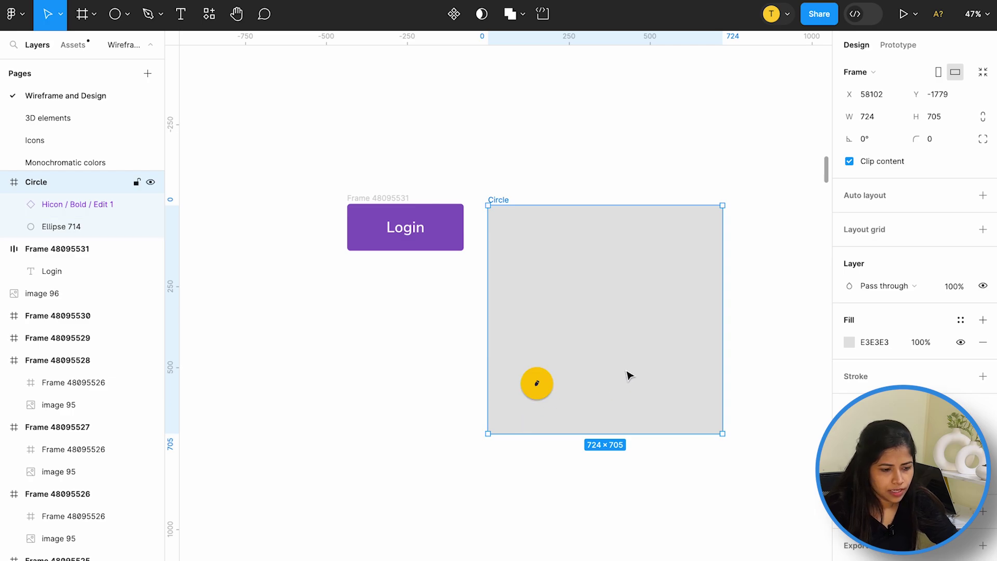
Undo the enlargement and set the circle and icon constraints to Right and Top
key("ctrl+z")
scroll(575, 257, "up", 3, "ctrl")
left_click(574, 288)
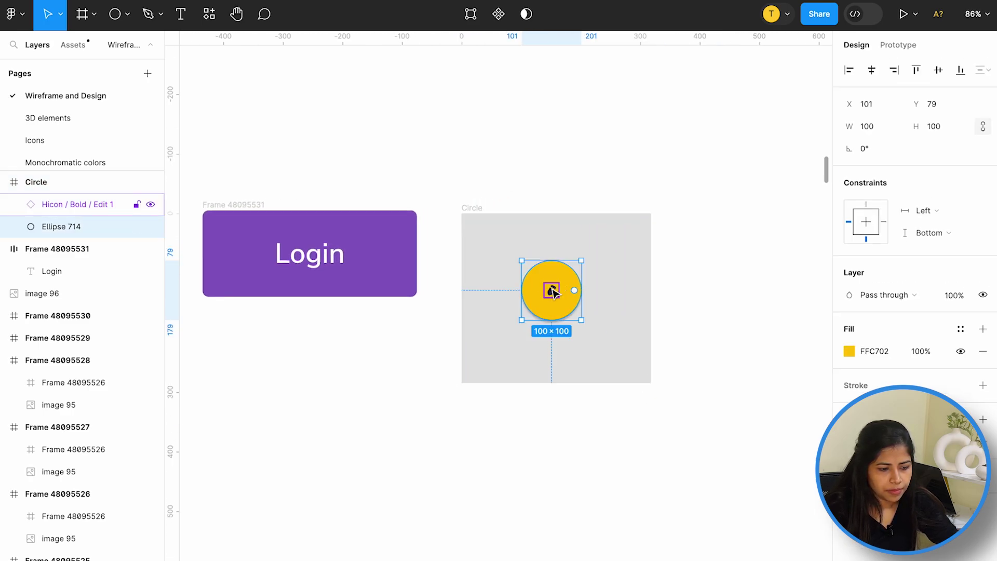
left_click(552, 290, "shift")
left_click(931, 304)
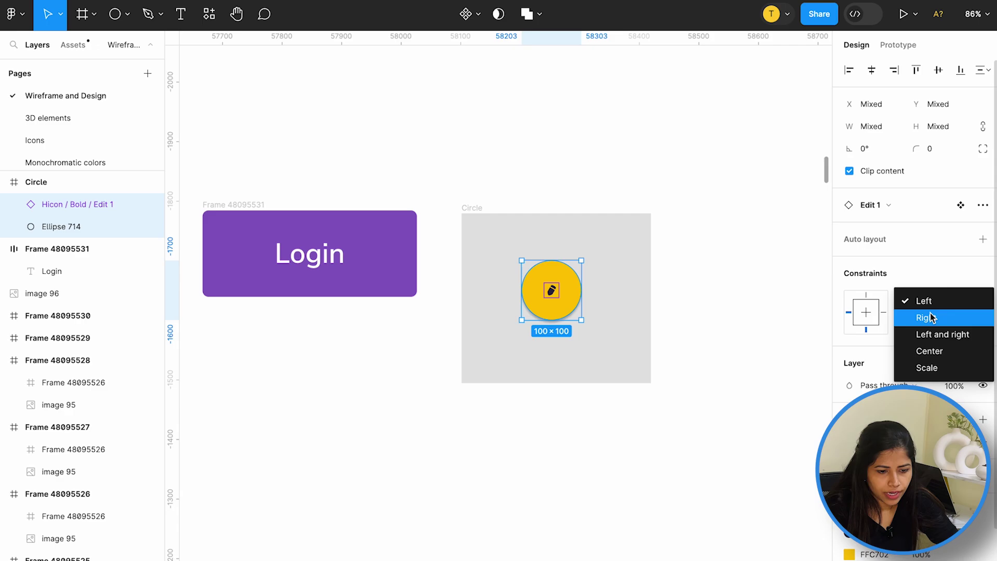
left_click(932, 316)
left_click(945, 322)
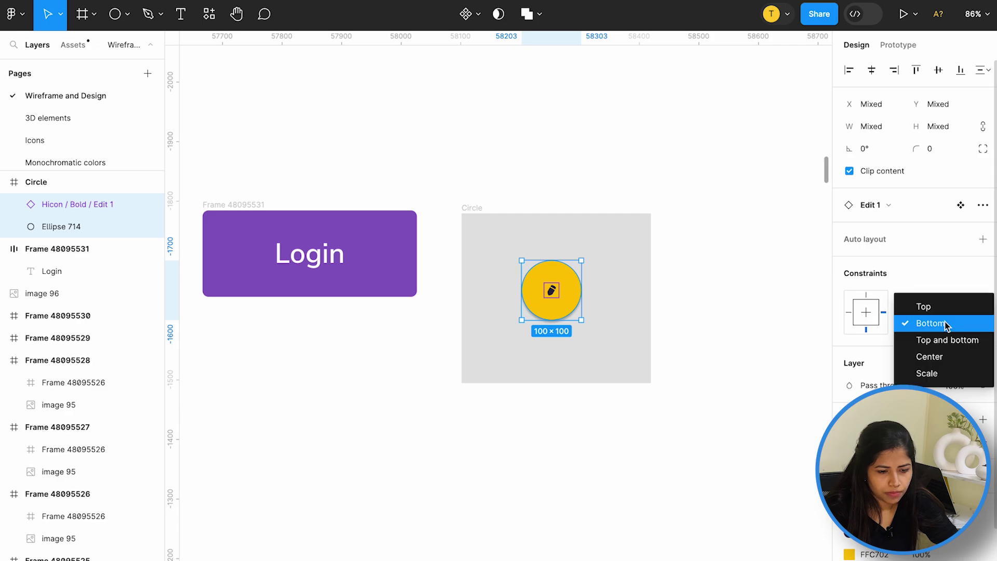
left_click(921, 309)
Enlarge the Circle frame to test the pinning, then restore it to 318×285
left_click(470, 218)
mouse_move(651, 382)
left_mouse_down()
mouse_move(726, 489)
mouse_move(791, 549)
left_mouse_up()
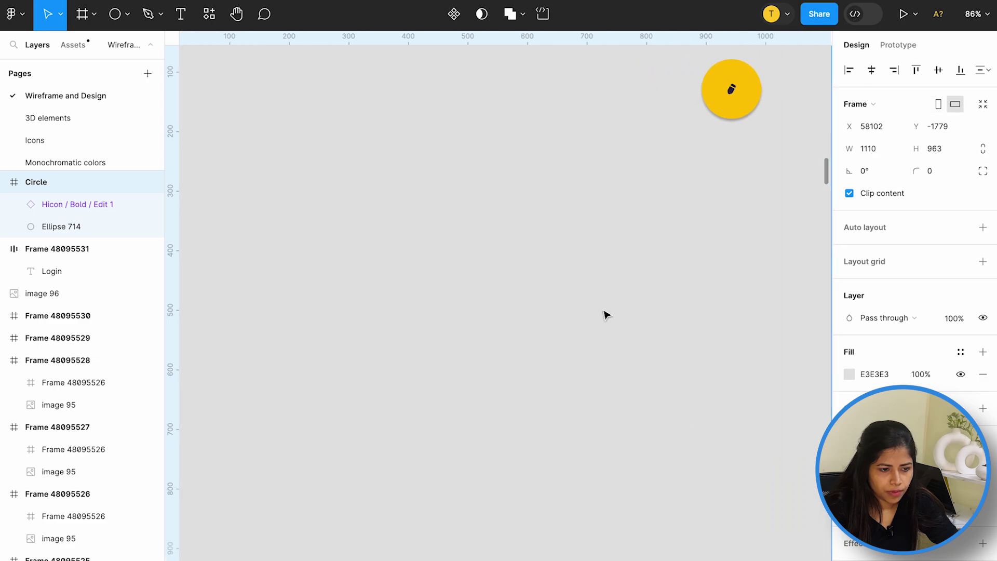
key("shift+1")
key("ctrl+z")
scroll(486, 227, "up", 3)
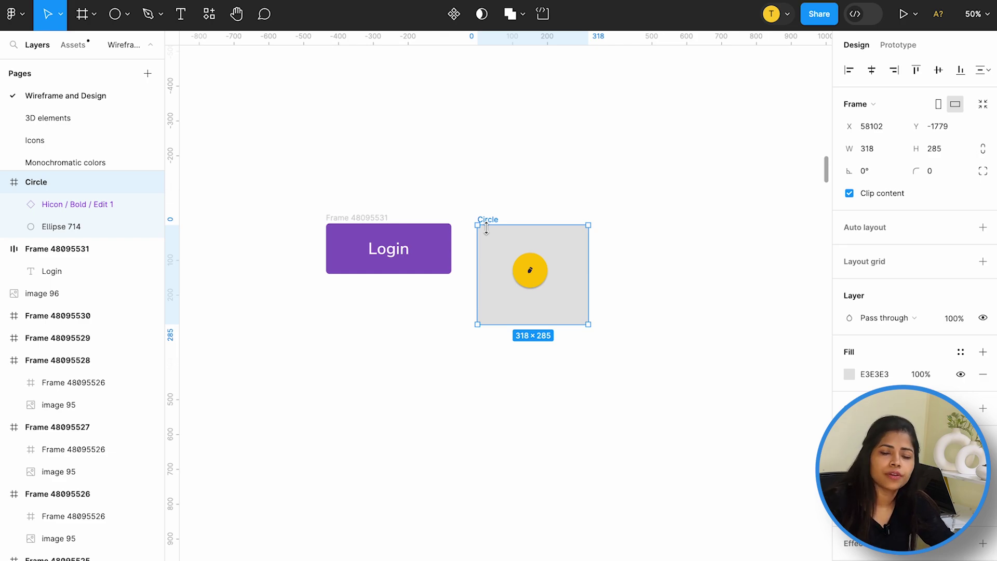
scroll(473, 268, "down", 3)
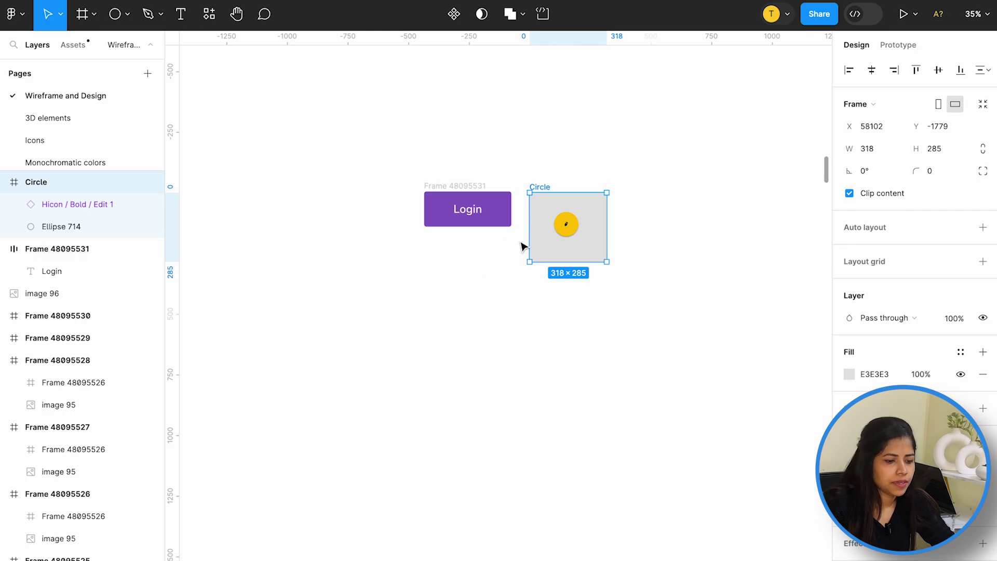
scroll(523, 246, "left", 10)
scroll(383, 147, "up", 3)
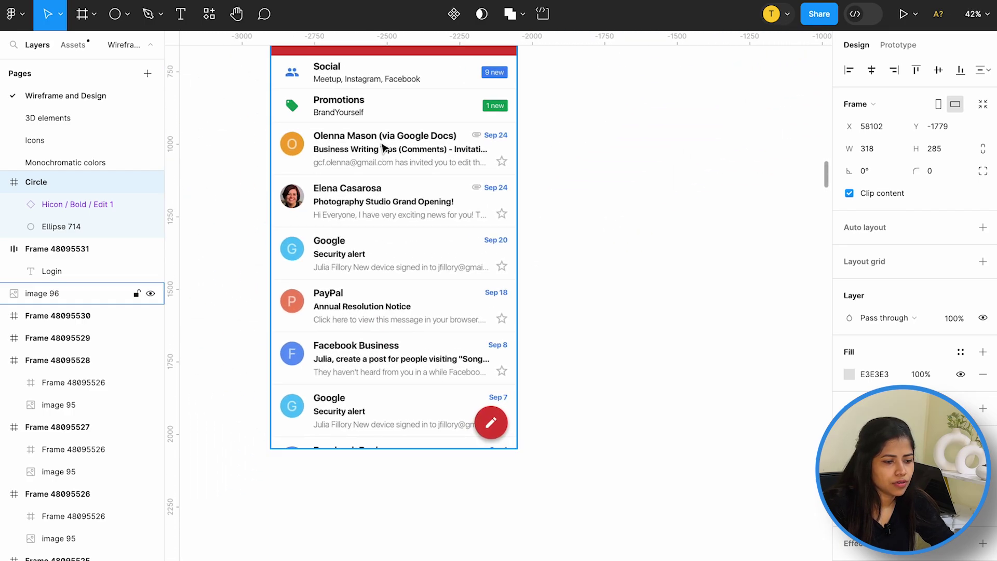
scroll(384, 147, "up", 2)
scroll(452, 297, "down", 3)
scroll(495, 352, "up", 6)
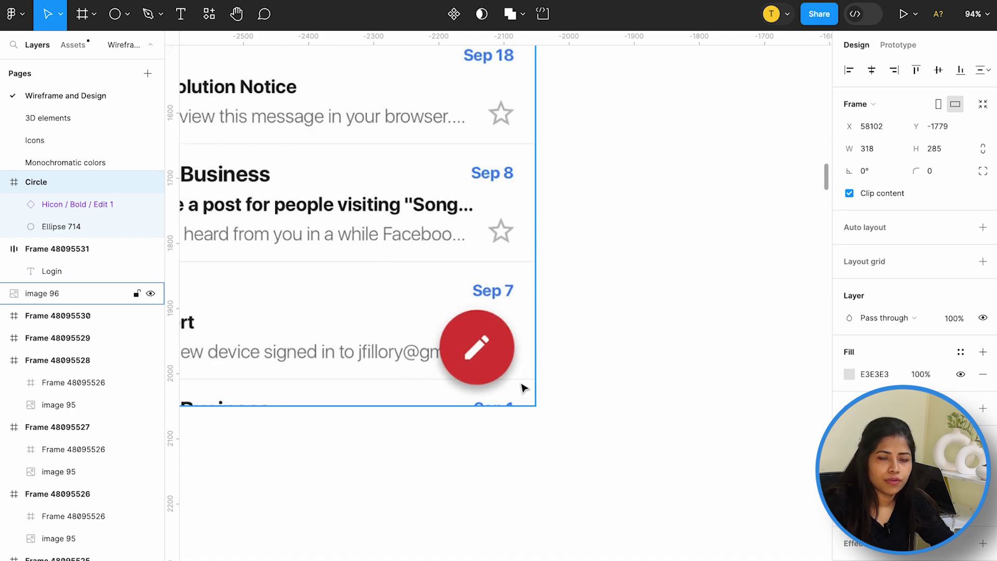
scroll(459, 354, "down", 5)
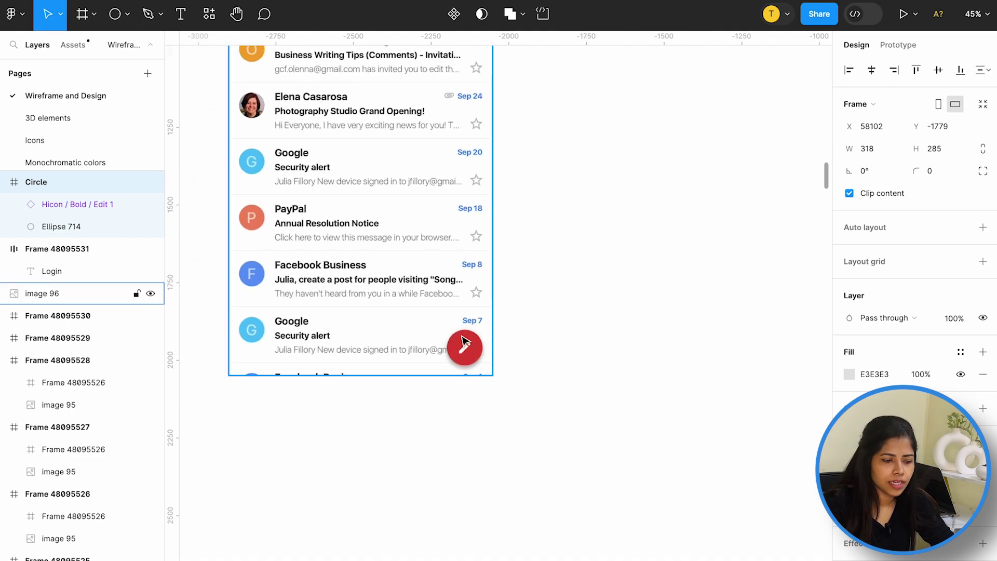
scroll(466, 340, "down", 4)
scroll(460, 327, "down", 2)
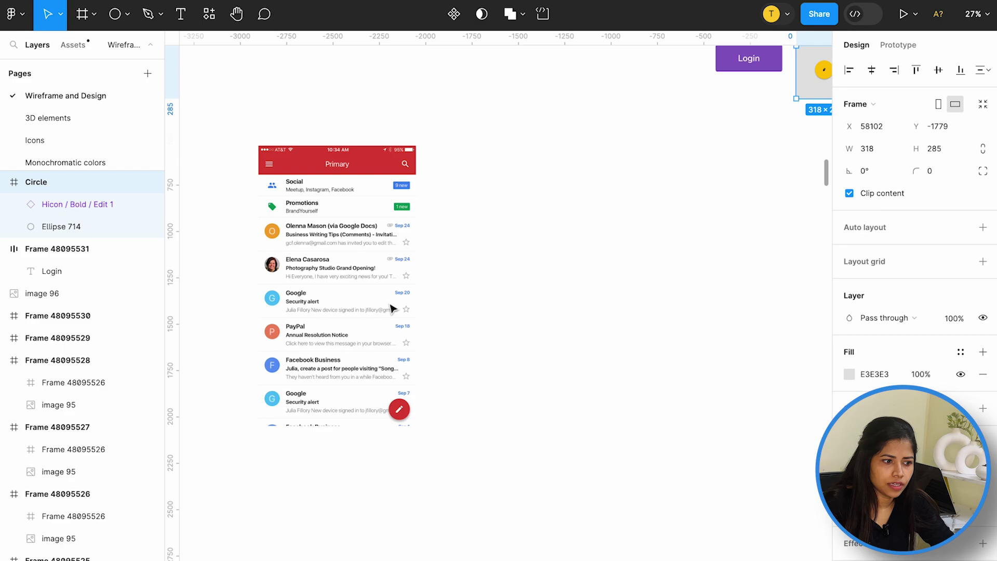
Duplicate the Gmail screenshot and wrap the copy in an 850×1511 frame
left_click(319, 270)
left_click_drag(320, 271, 608, 271, "alt")
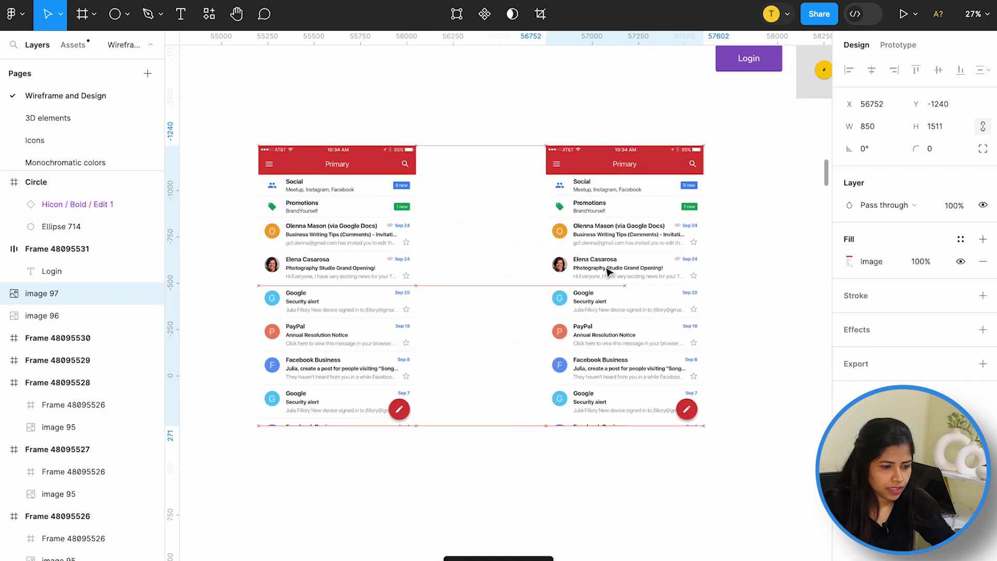
right_click(608, 189)
left_click(650, 358)
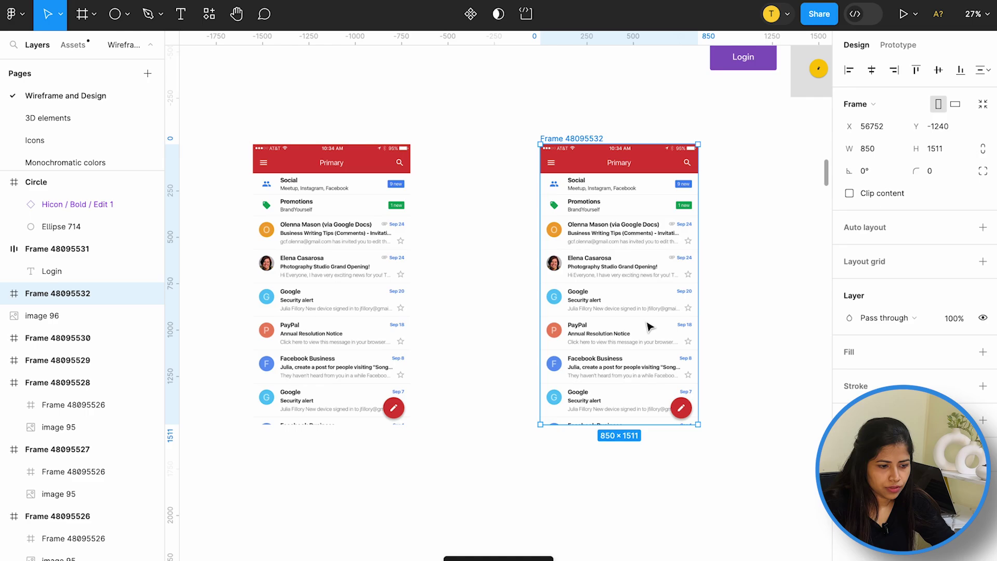
scroll(499, 296, "up", 4)
scroll(570, 381, "up", 3)
scroll(569, 381, "up", 1)
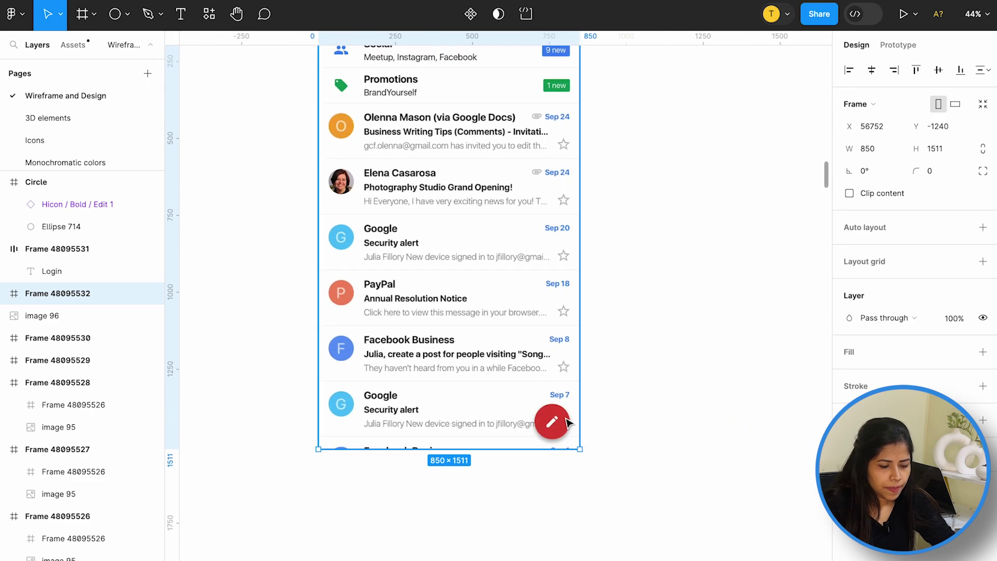
scroll(569, 423, "down", 3)
scroll(436, 436, "up", 4)
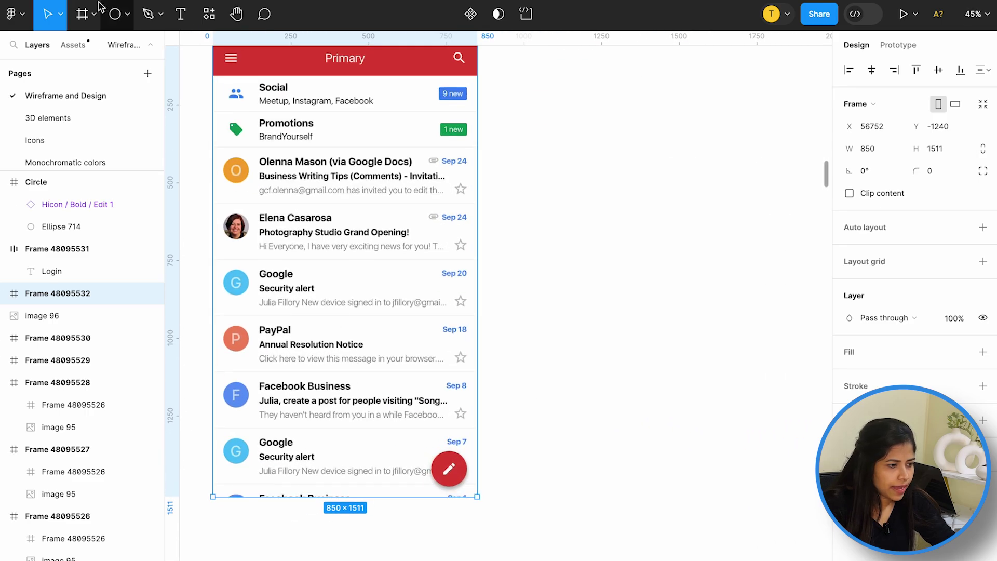
Draw a white 142×142 circle over the red compose button
left_click(117, 14)
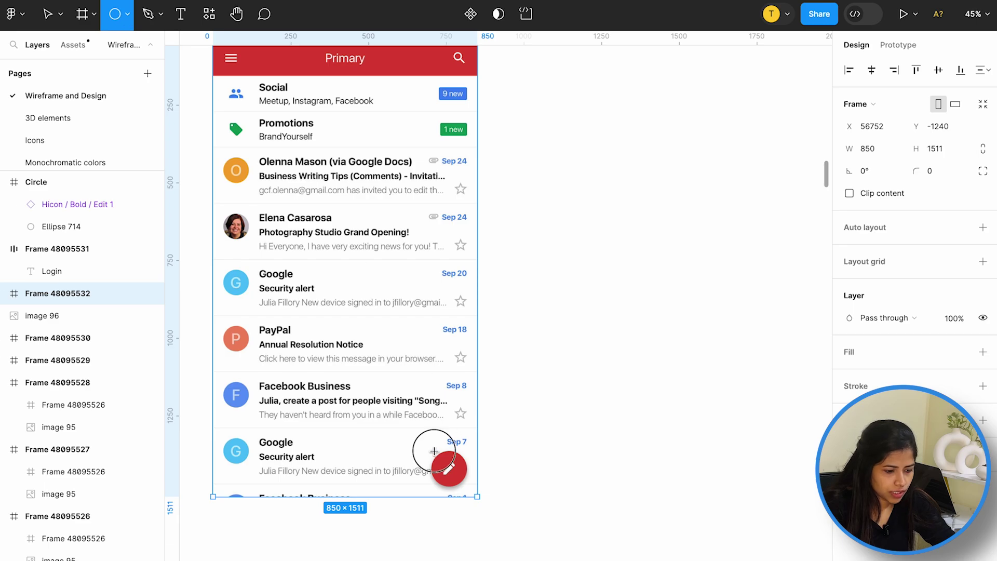
left_click_drag(434, 451, 474, 491)
scroll(447, 466, "up", 2)
left_click(849, 351)
left_click(668, 241)
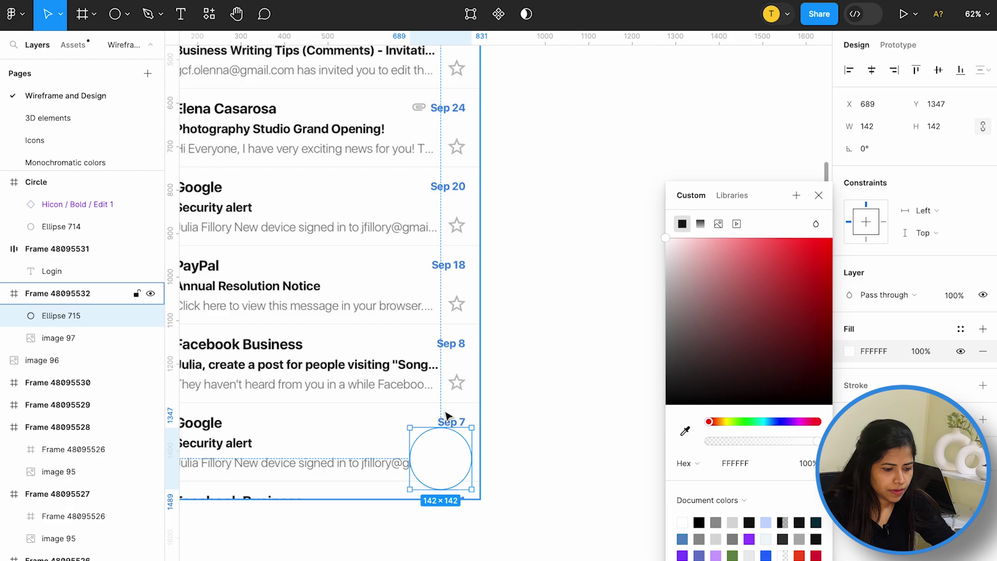
Copy the yellow button and its icon into the screenshot frame
left_click(546, 351)
scroll(538, 400, "down", 5)
scroll(495, 427, "up", 4)
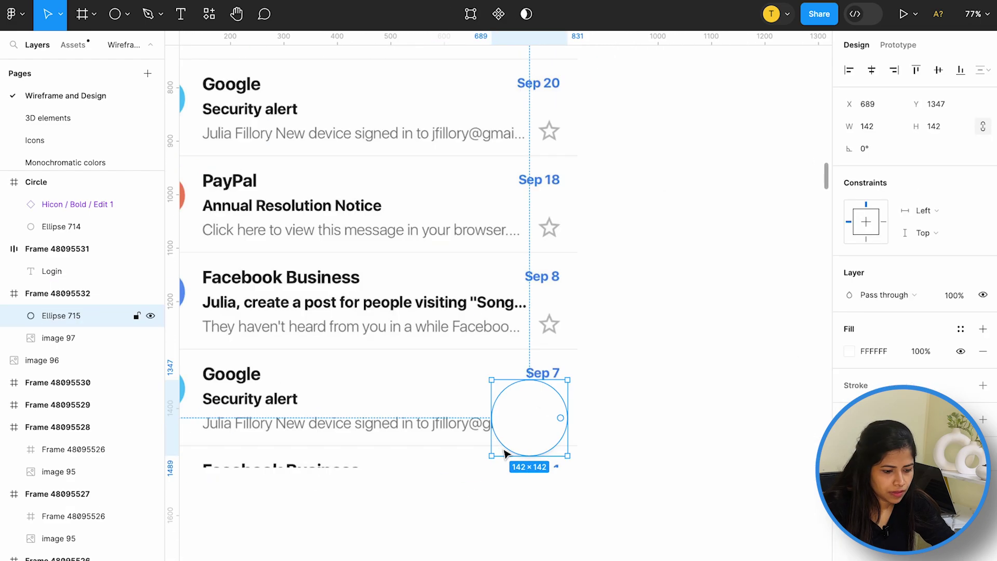
scroll(495, 427, "down", 4)
scroll(623, 156, "up", 2)
left_click(633, 150)
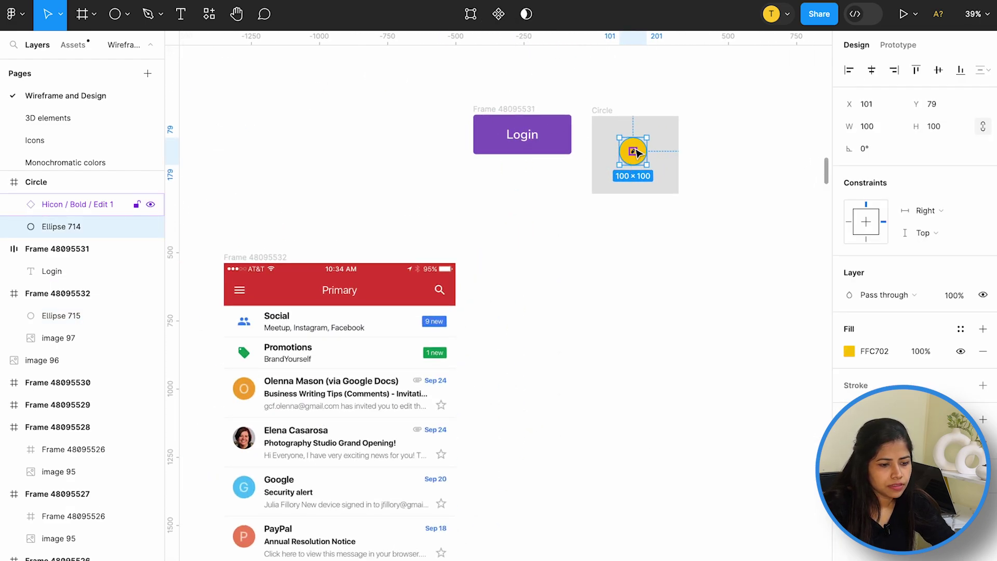
left_click(634, 152, "shift")
key("ctrl+c")
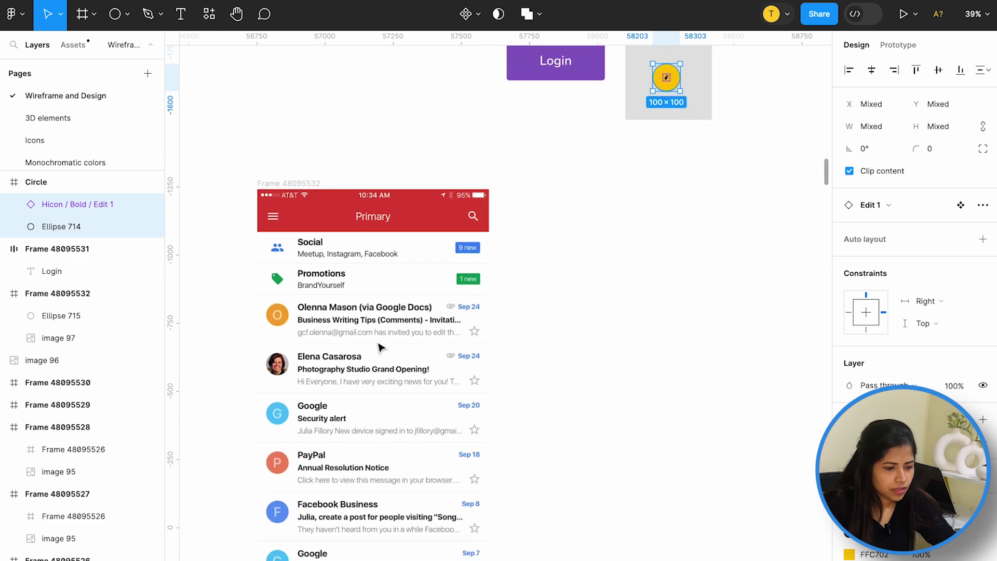
scroll(467, 335, "up", 3)
left_click(463, 336)
key("ctrl+v")
scroll(482, 405, "up", 2)
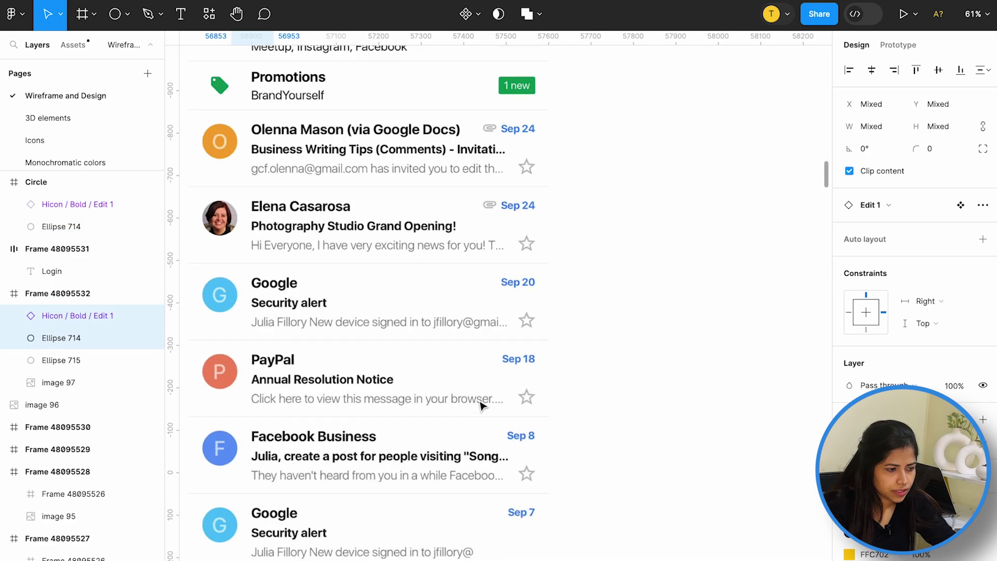
scroll(482, 405, "down", 3)
Move the button over the compose spot and recolour it red FF3F02
left_click_drag(345, 138, 498, 460)
scroll(499, 460, "up", 3)
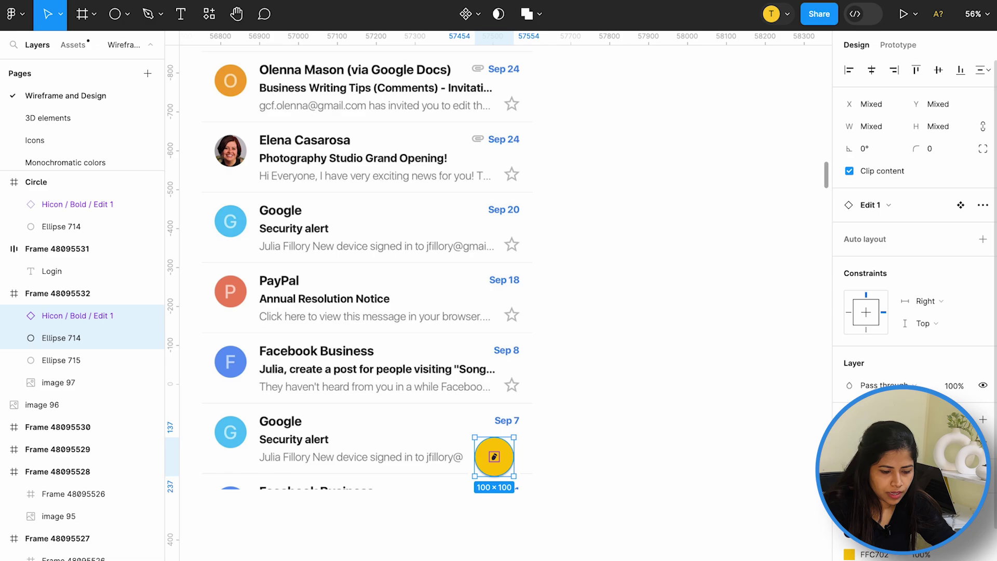
left_click(849, 554)
left_click(802, 423)
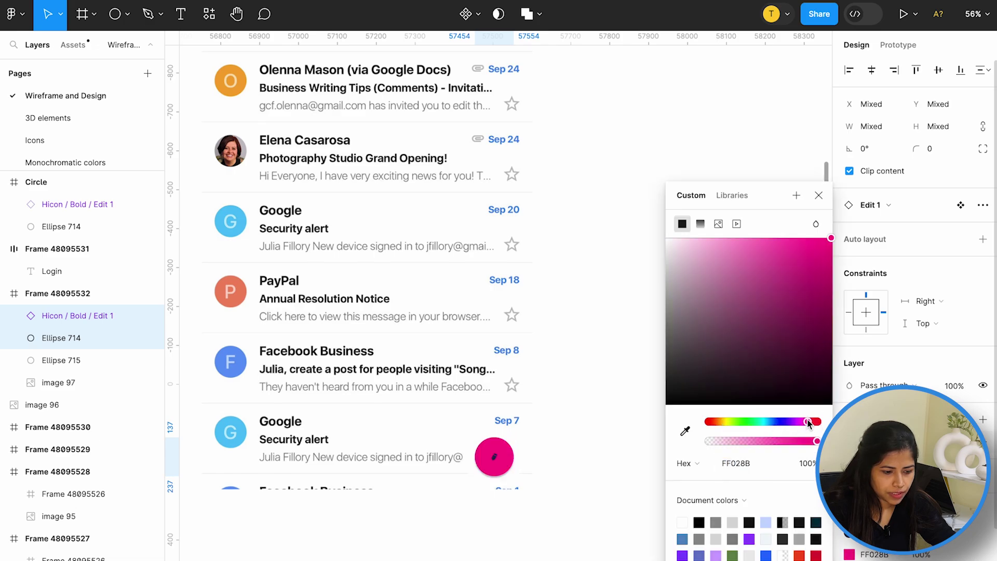
left_click(713, 422)
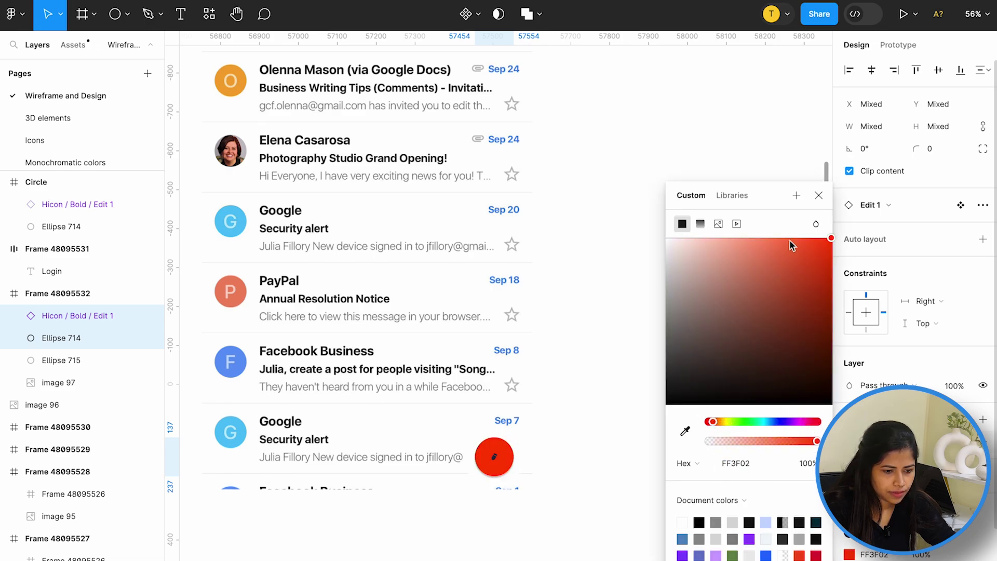
left_click(731, 195)
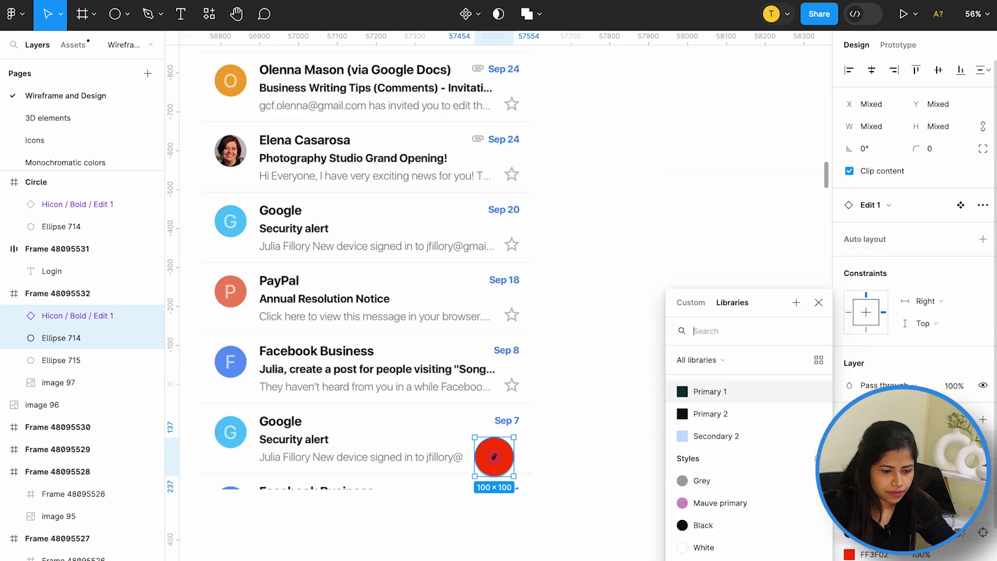
scroll(728, 473, "down", 2)
key("Escape")
scroll(495, 457, "up", 5, "ctrl")
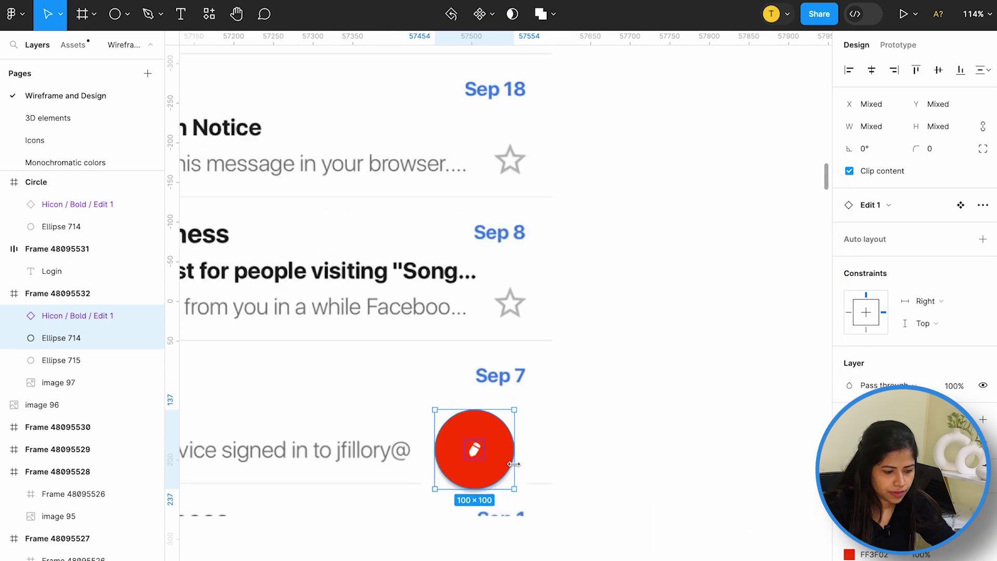
scroll(494, 457, "down", 5)
Enlarge the pencil icon inside the red circle and select the whole button
left_click(494, 456)
scroll(493, 456, "up", 5)
left_click_drag(548, 466, 562, 479)
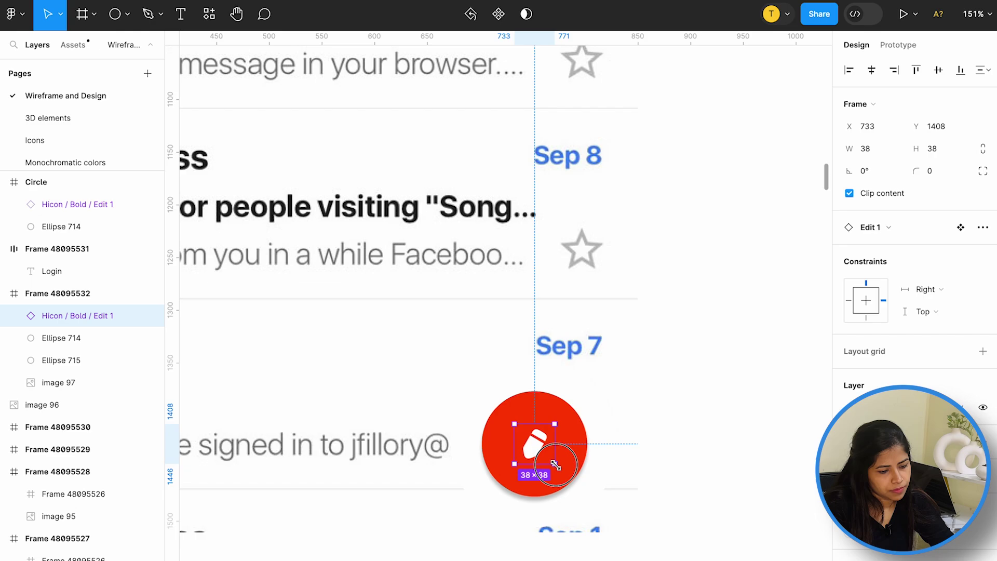
key("Escape")
left_click(578, 423)
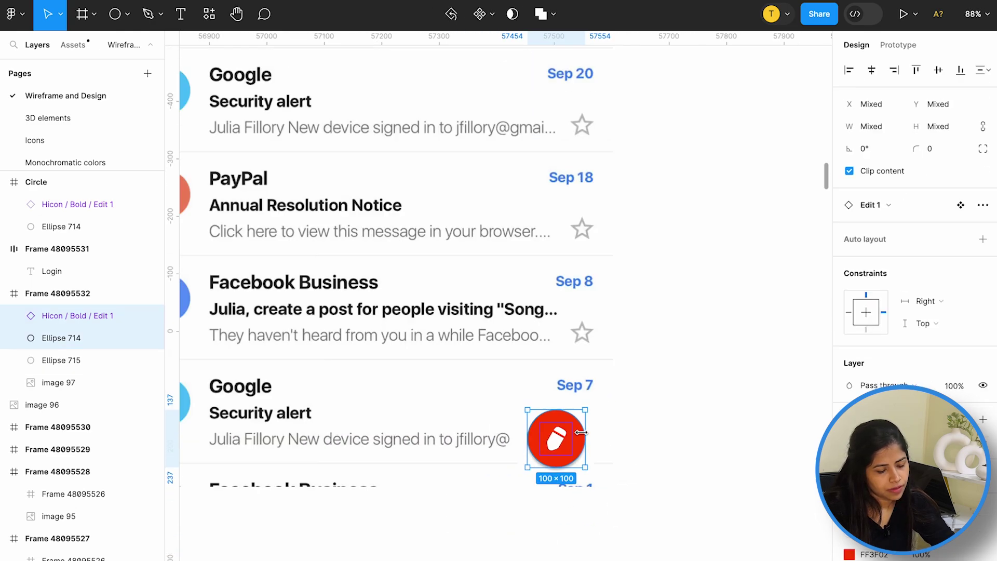
scroll(578, 423, "down", 5, "ctrl")
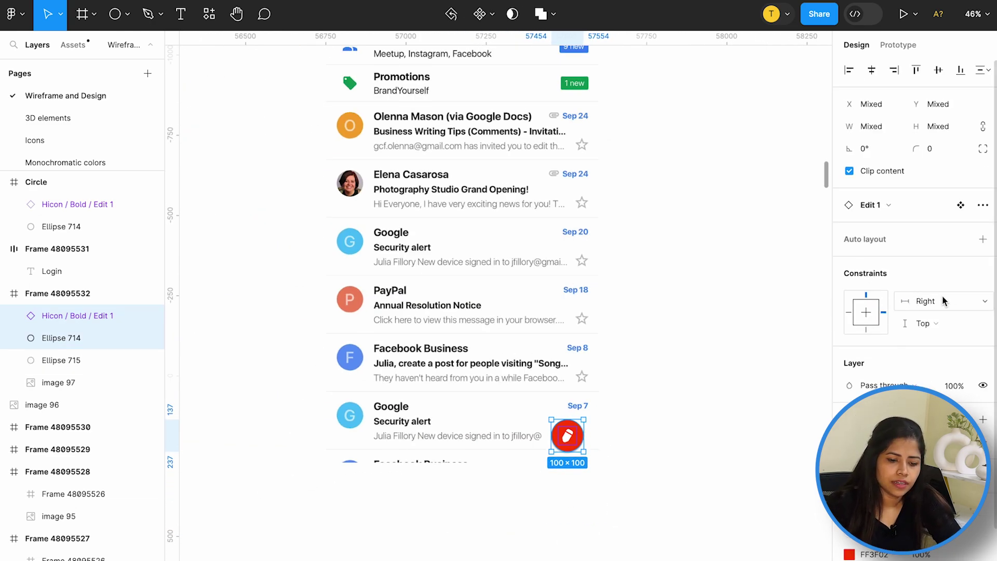
scroll(747, 320, "down", 3, "ctrl")
scroll(747, 320, "down", 3, "ctrl")
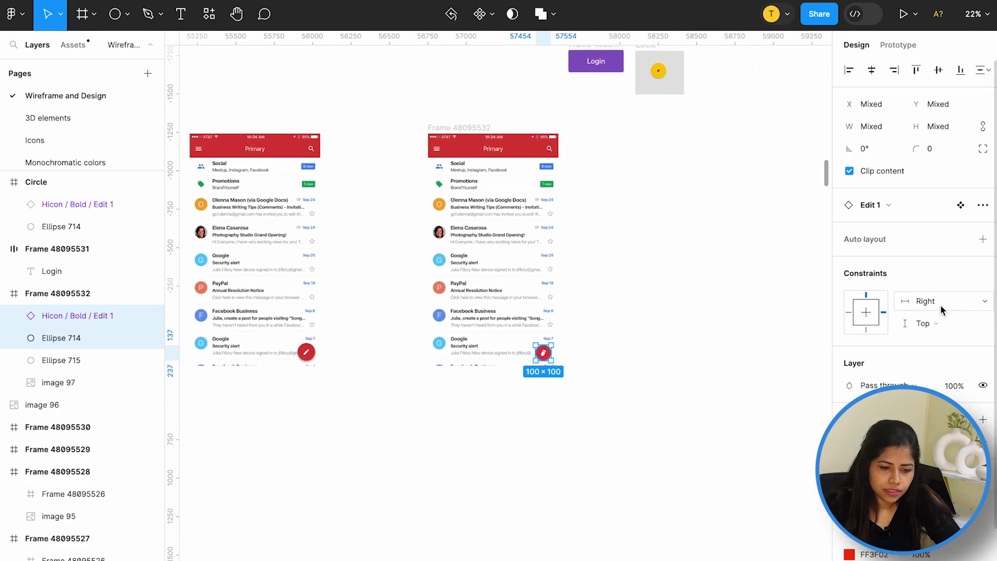
Pin the red floating button with constraints Right horizontally and Bottom vertically
left_click(940, 305)
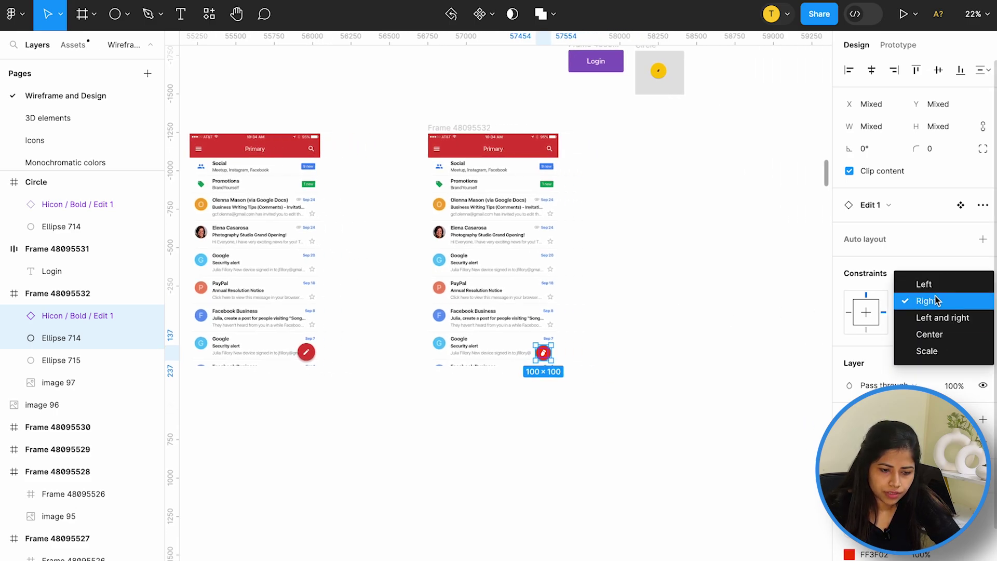
left_click(935, 295)
left_click(935, 327)
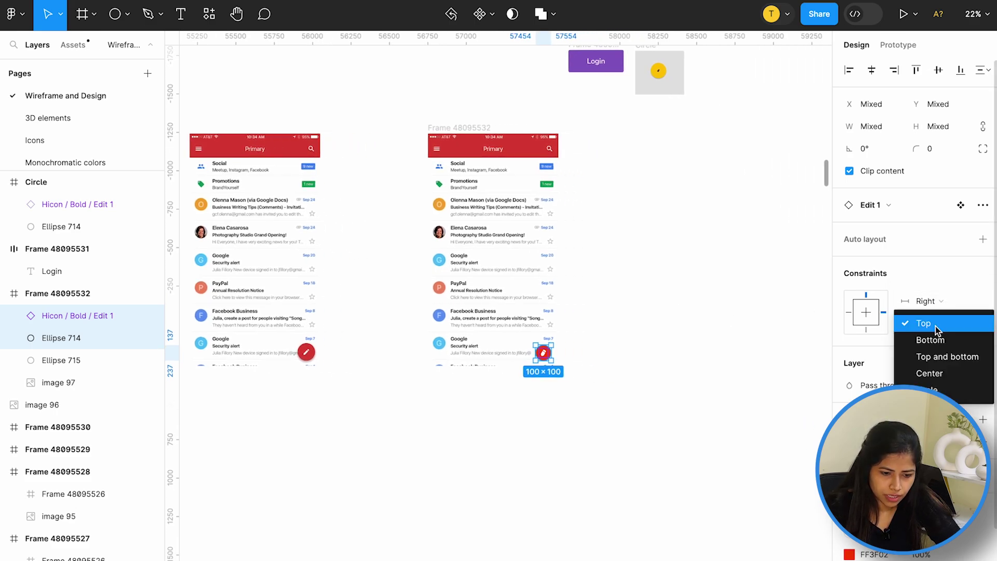
Select Gmail Frame 48095532 and stretch it to test the button's pinning
left_click(458, 127)
scroll(546, 334, "down", 2)
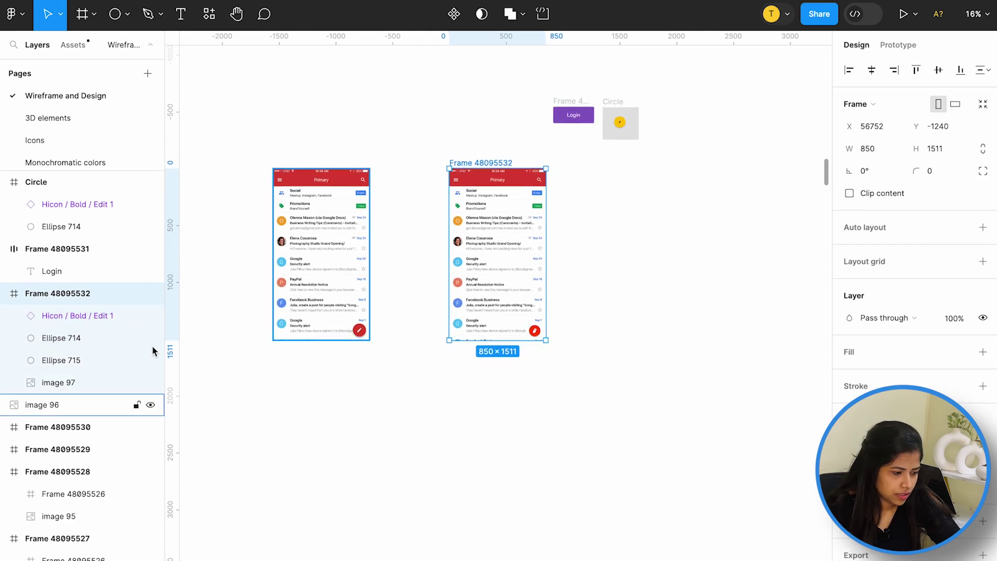
left_click(54, 360)
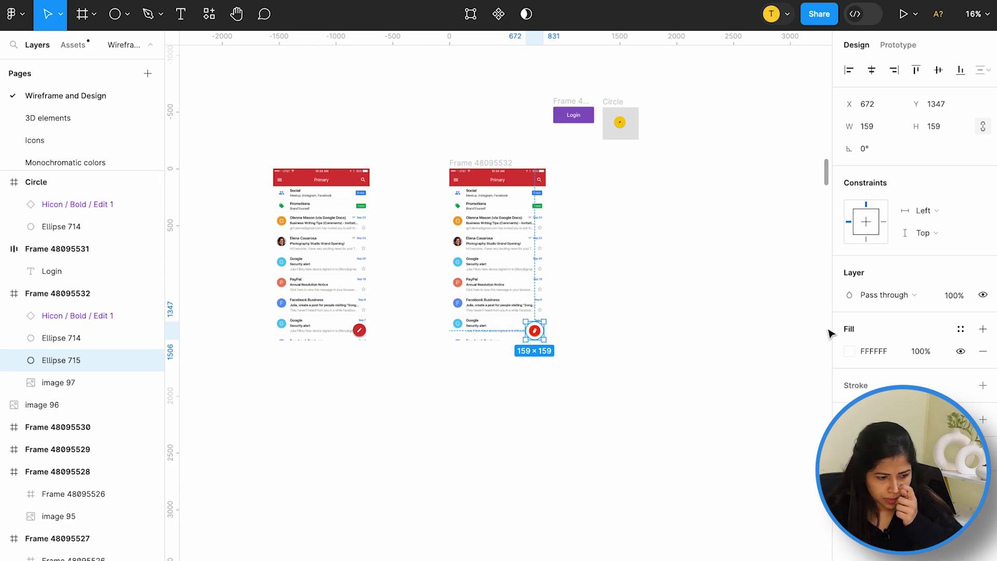
left_click(506, 315)
left_click(90, 360)
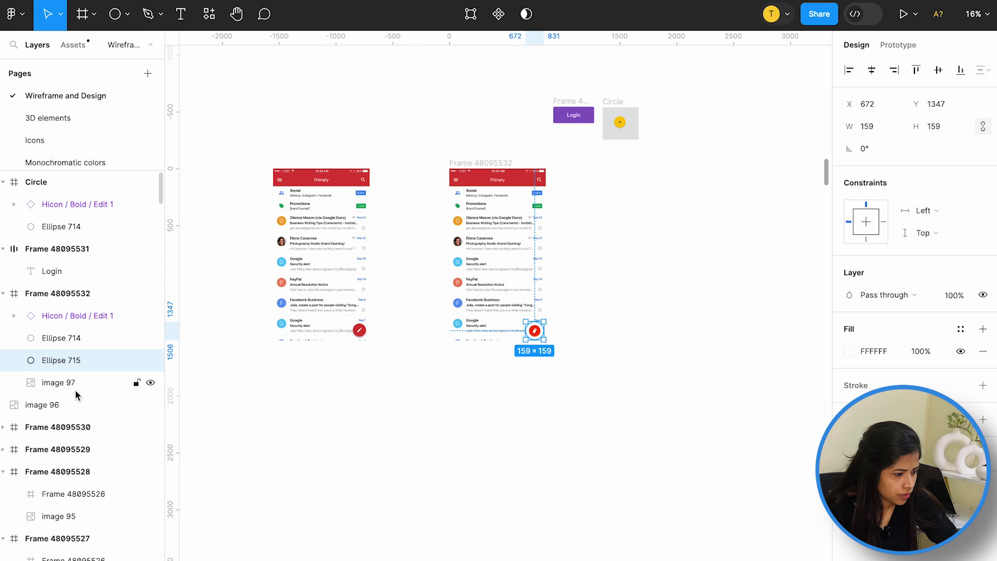
left_click(73, 382, "shift")
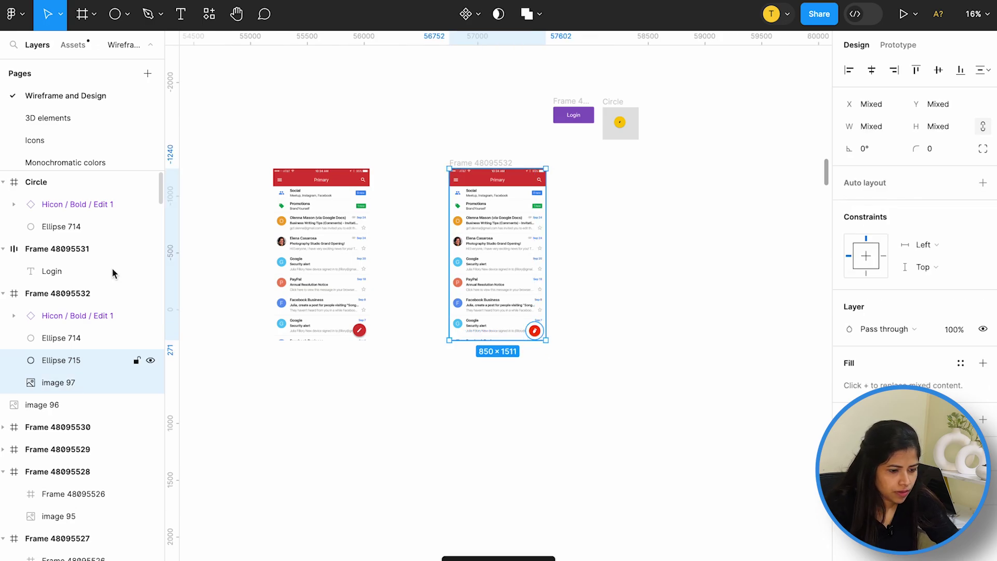
left_click(481, 163)
mouse_move(546, 341)
left_mouse_down()
mouse_move(645, 512)
mouse_move(627, 455)
left_mouse_up()
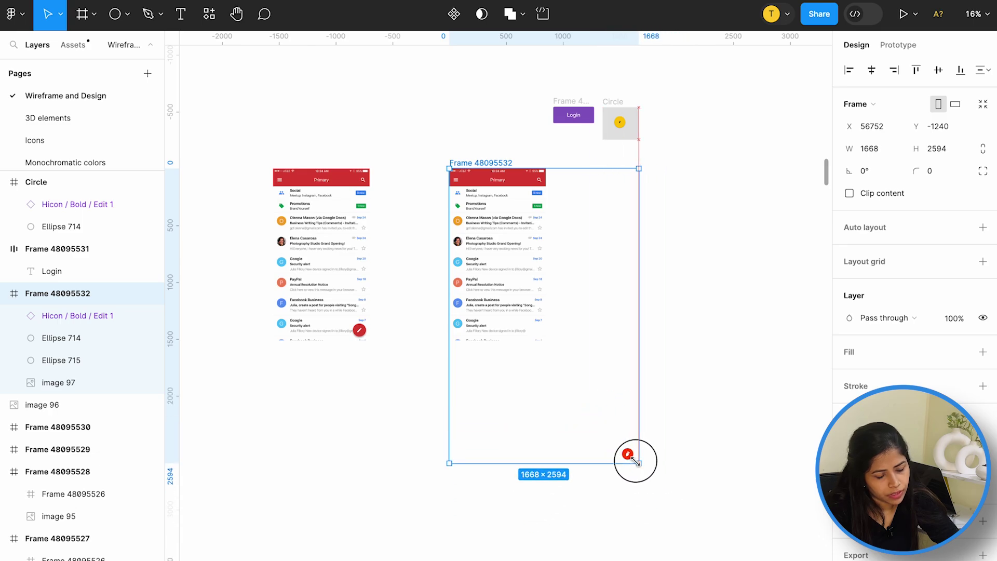
scroll(608, 452, "up", 3)
Undo the stretch, duplicate the Gmail frame, and select the copy's icon and Ellipse 715
key("ctrl+z")
scroll(390, 234, "down", 1)
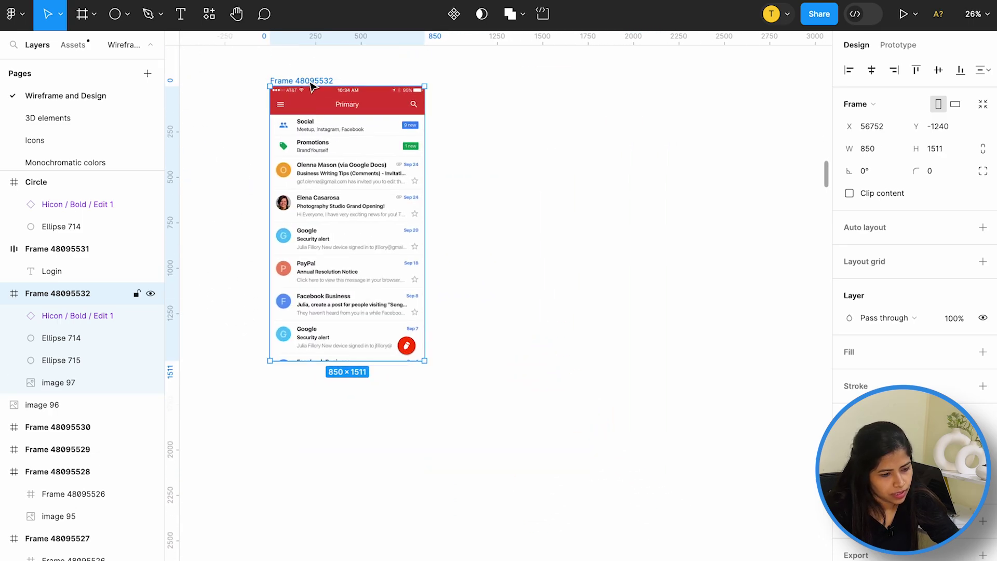
key("ctrl+d")
left_click(570, 346)
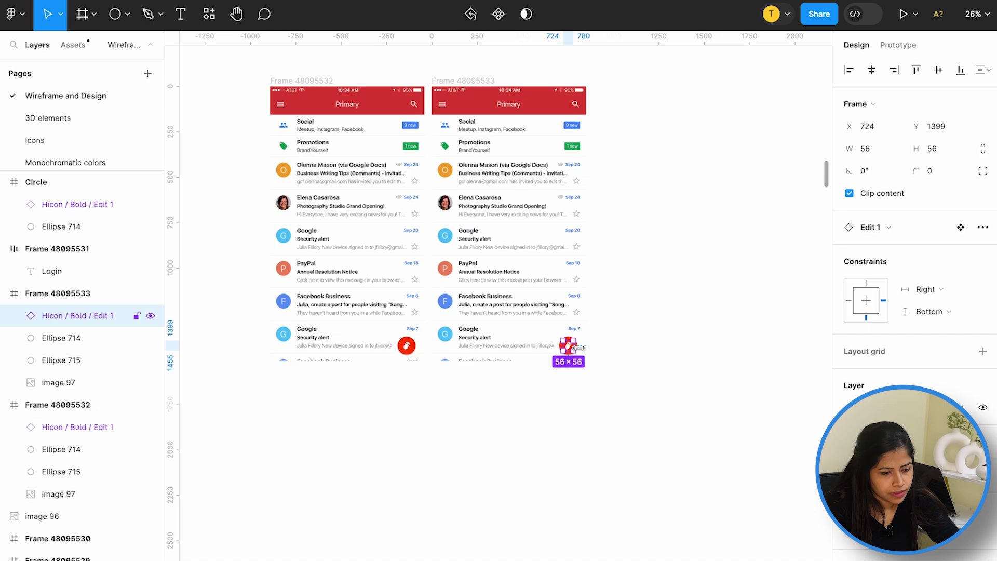
scroll(580, 347, "up", 3)
left_click(584, 348, "shift")
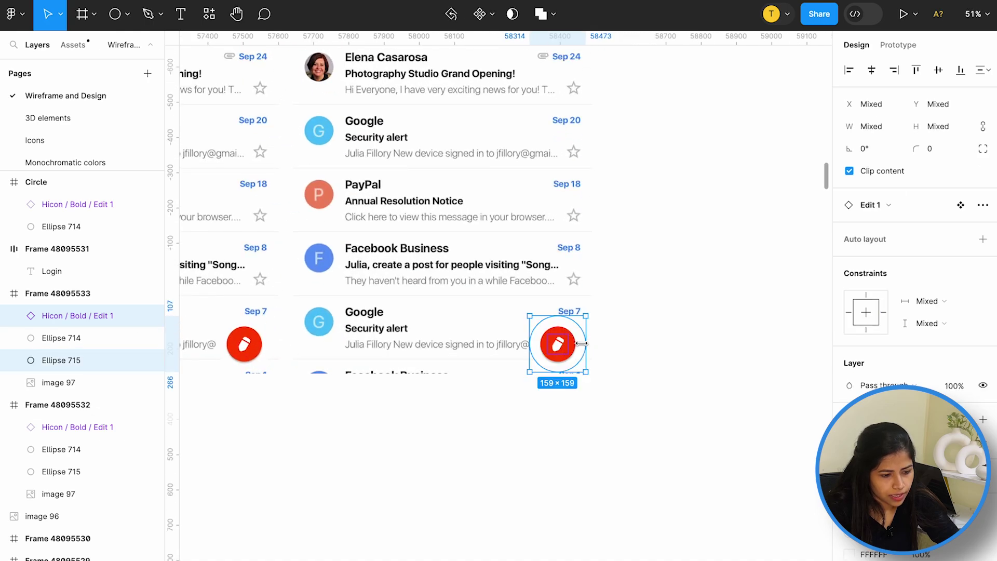
left_click(558, 340)
scroll(558, 341, "up", 3)
Constrain the copy's red button to Right horizontally and Top and bottom vertically
left_click(593, 351, "shift")
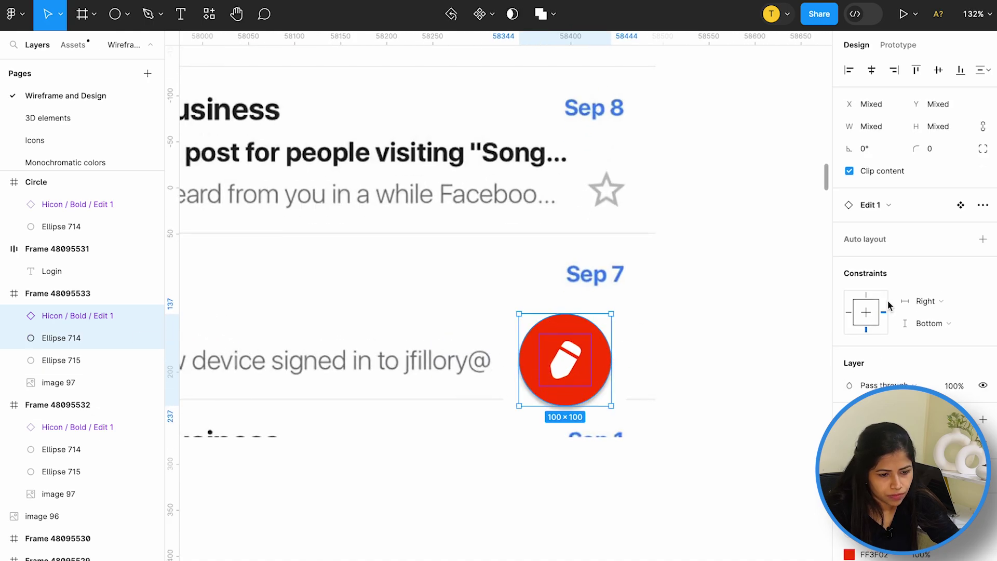
left_click(927, 301)
left_click(928, 333)
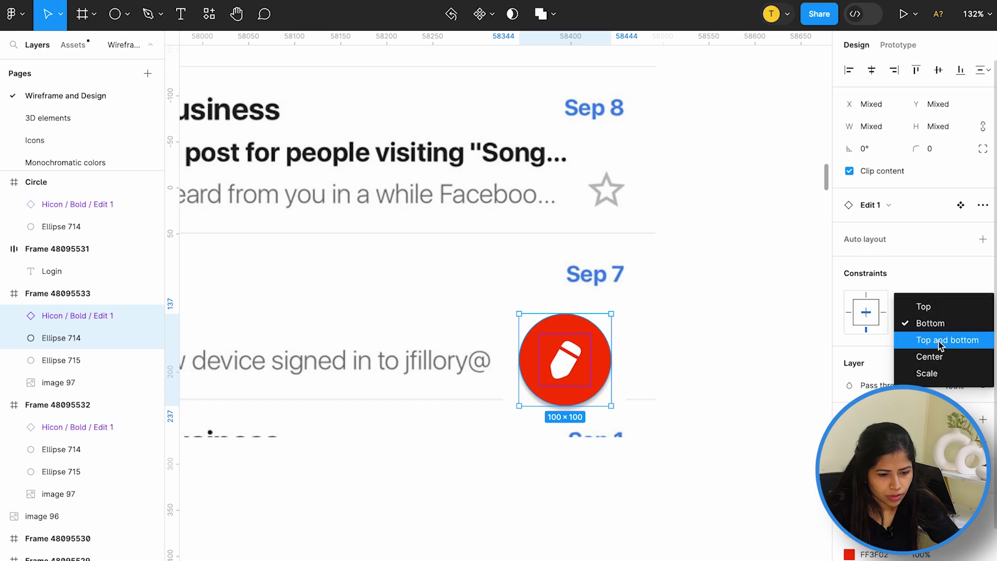
left_click(947, 340)
scroll(755, 301, "down", 8)
Stretch the middle and right-hand Gmail frames to compare how their red buttons follow constraints
left_click(660, 91)
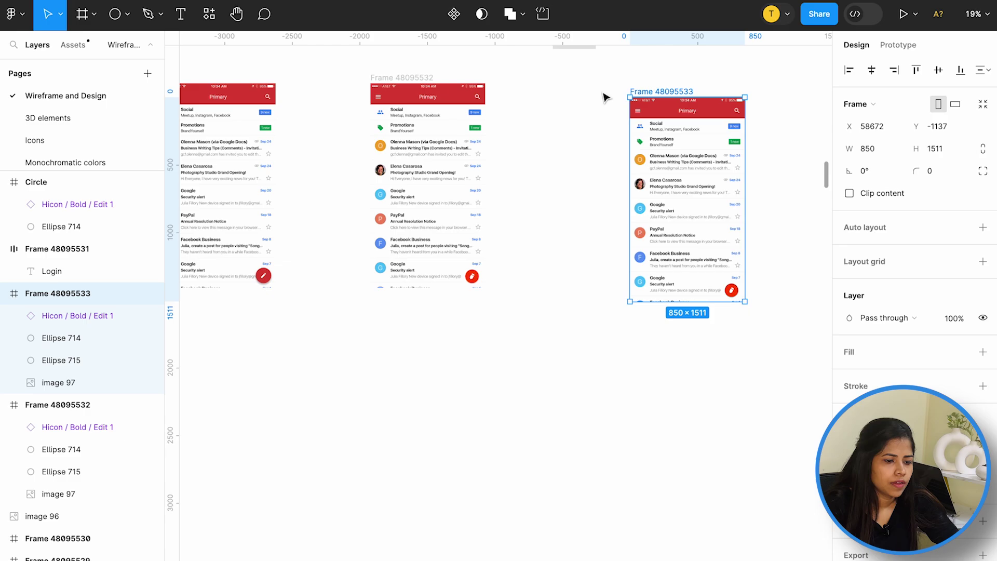
left_click(427, 95)
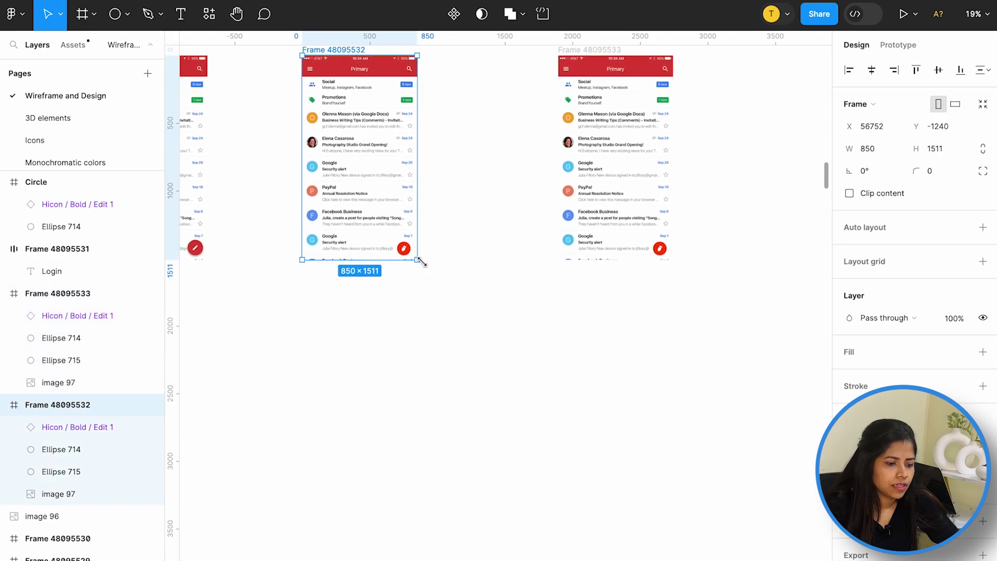
mouse_move(421, 262)
left_mouse_down()
mouse_move(550, 387)
mouse_move(537, 409)
left_mouse_up()
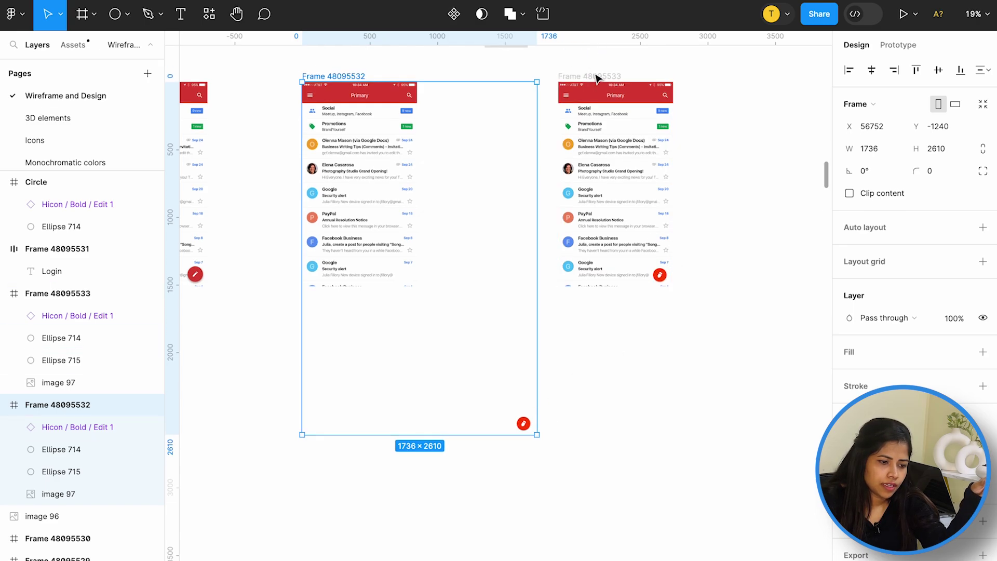
left_click(608, 85)
scroll(614, 235, "right", 3)
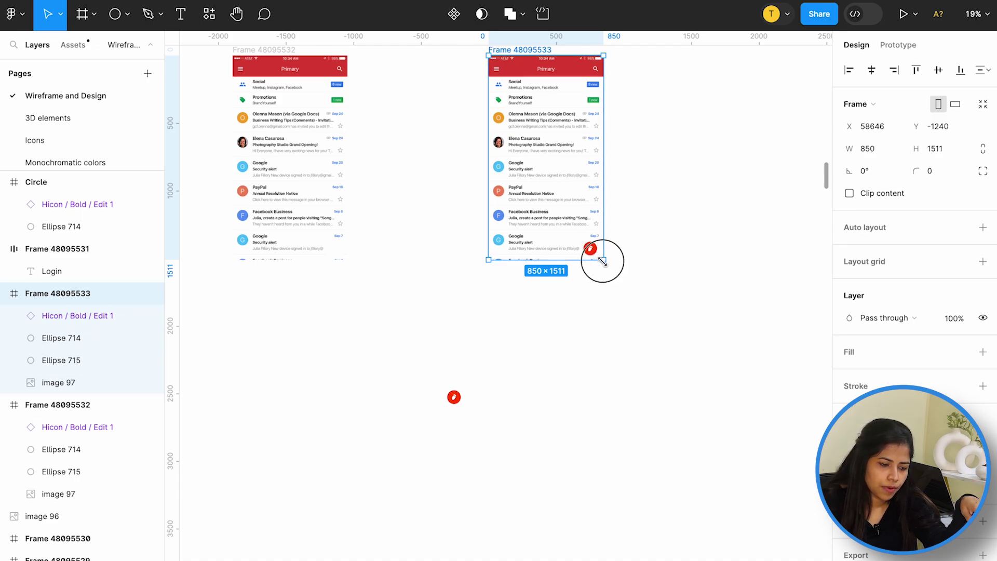
mouse_move(603, 263)
left_mouse_down()
mouse_move(536, 392)
mouse_move(617, 264)
mouse_move(632, 316)
mouse_move(636, 295)
mouse_move(696, 355)
mouse_move(481, 336)
mouse_move(447, 260)
left_mouse_up()
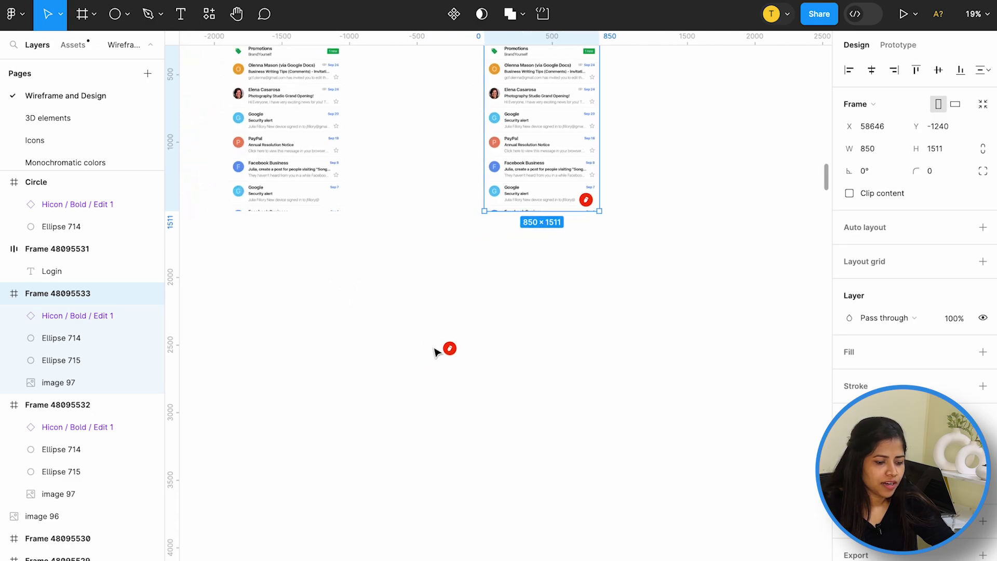
Remove the stray pencil icon and nudge the Login frame slightly left
left_click(452, 348)
scroll(452, 347, "down", 3)
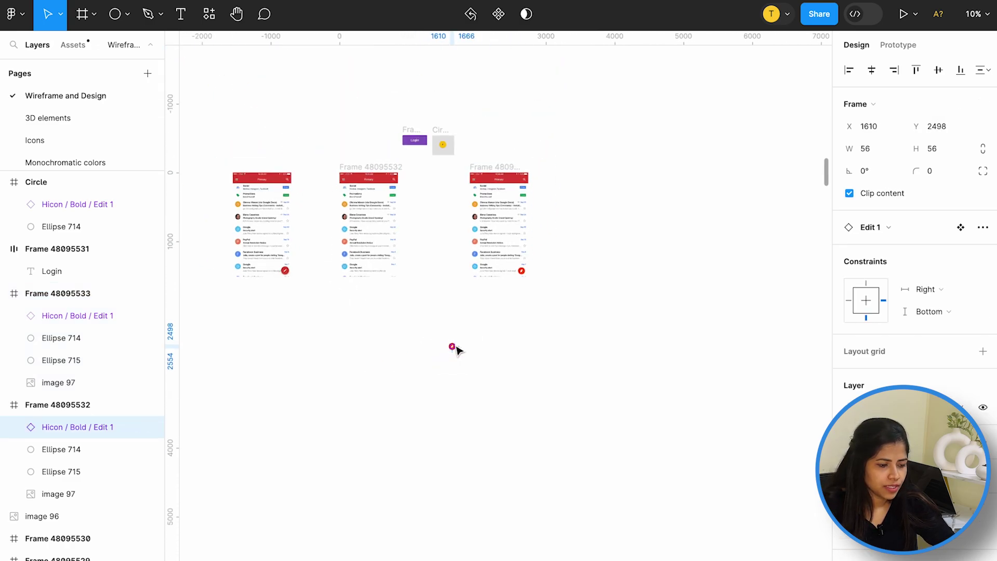
left_click(456, 347)
left_click(458, 350)
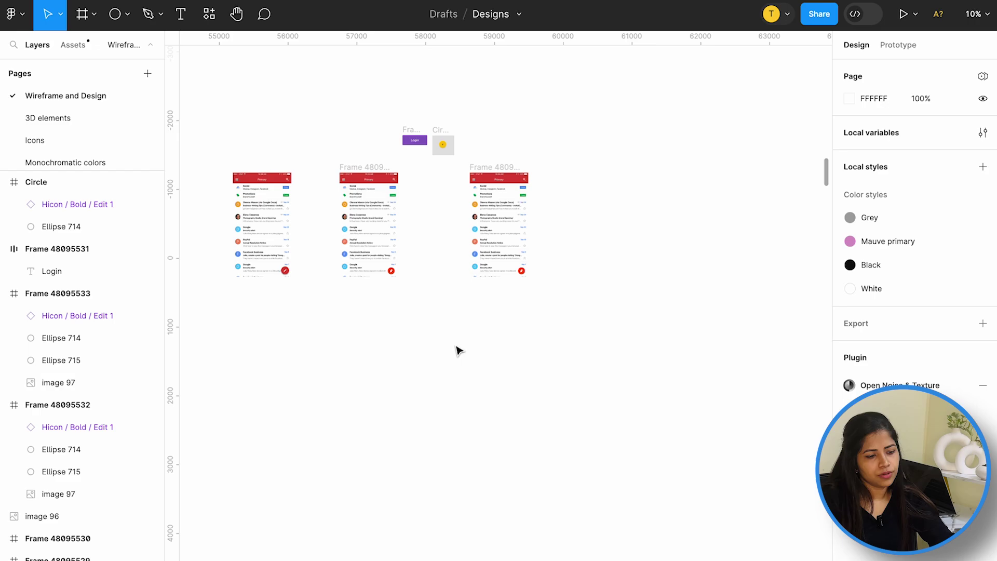
scroll(458, 350, "up", 3)
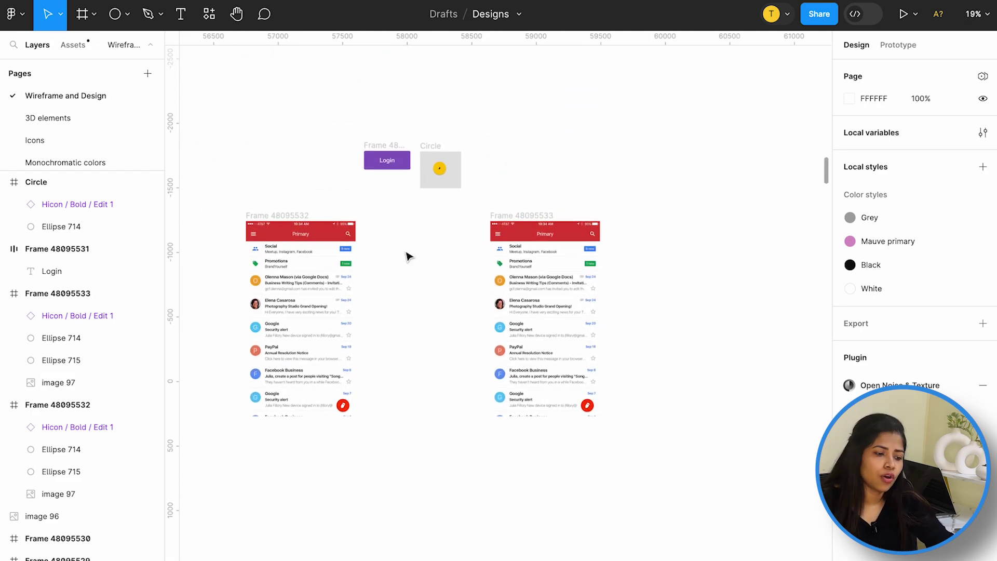
scroll(389, 162, "up", 5)
left_click(429, 202)
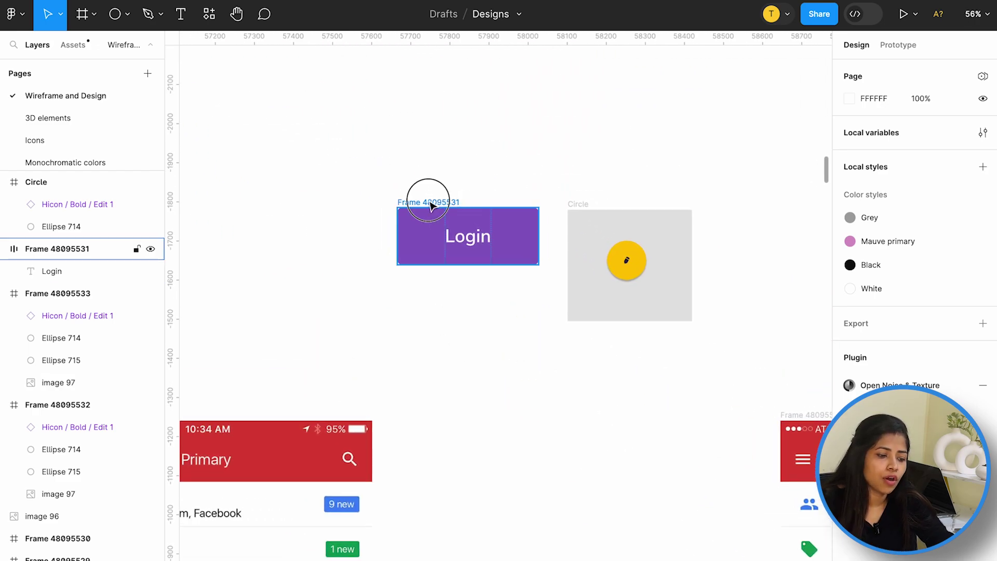
left_click_drag(454, 204, 386, 206)
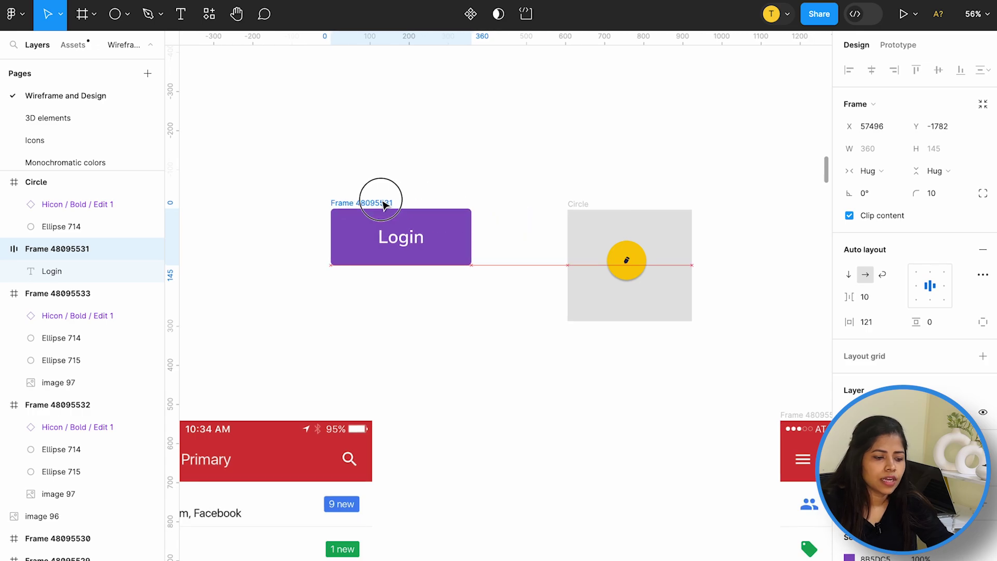